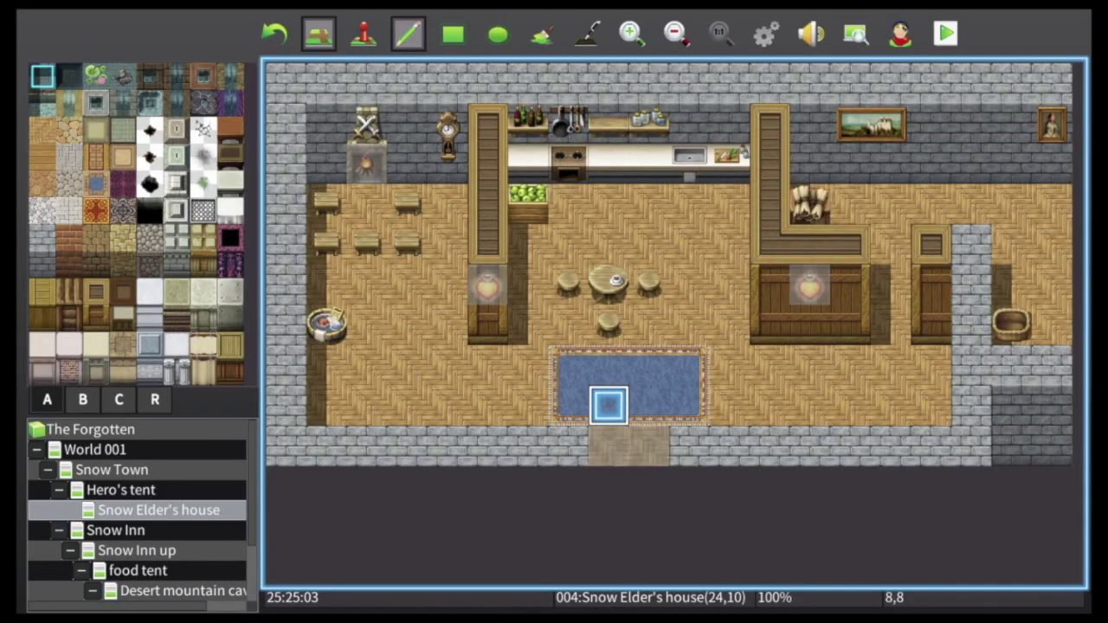
Set the player's starting position at tile 8,8 on the blue rug in Snow Elder's house
key("F6")
key("Return")
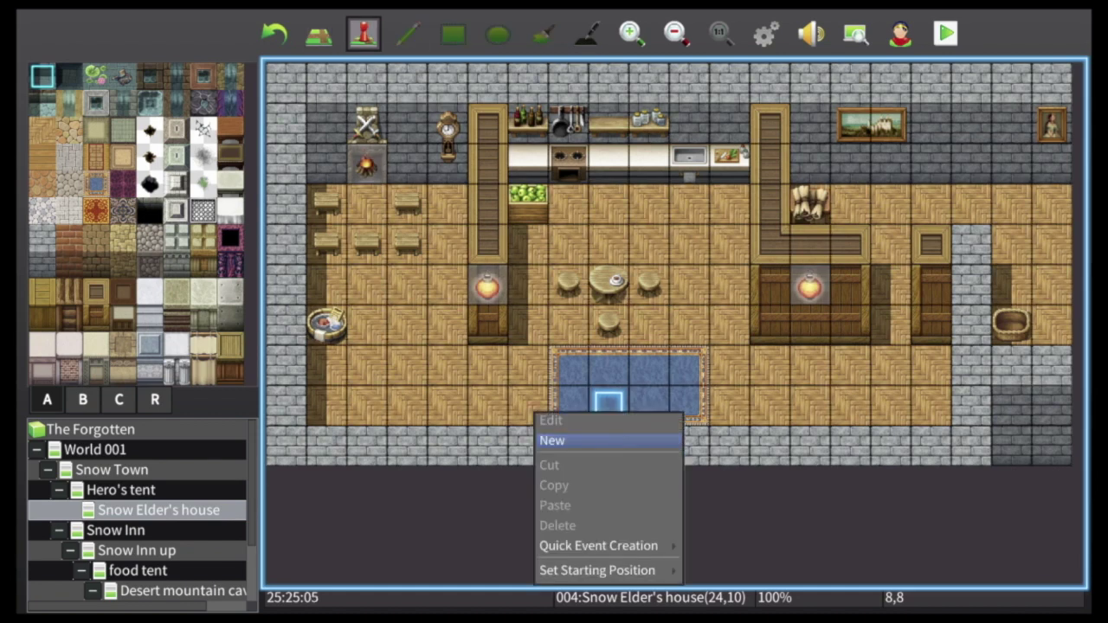
key("Down")
key("Down")
key("Right")
key("Return")
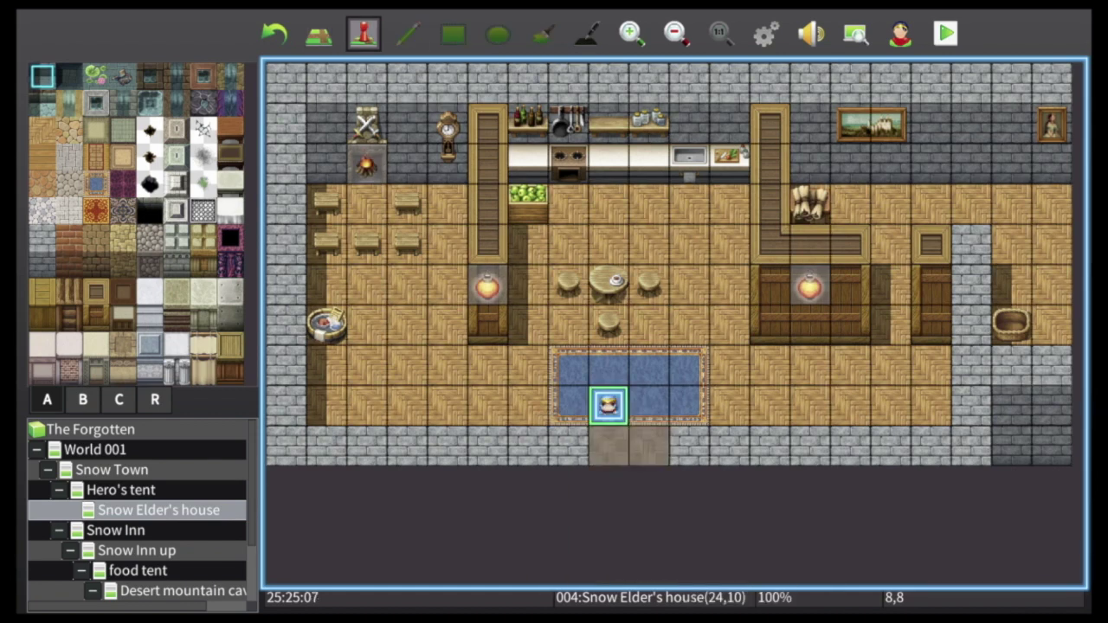
key("Up")
key("Left")
key("Down")
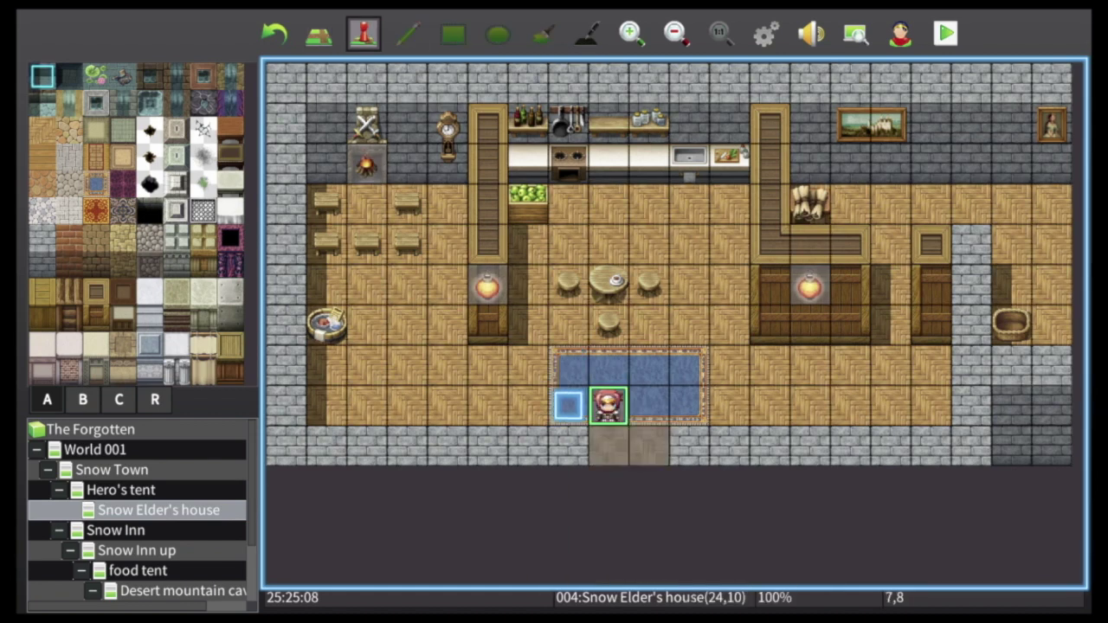
Save the project into slot 1, The Forgotten, and start a playtest
key("Escape")
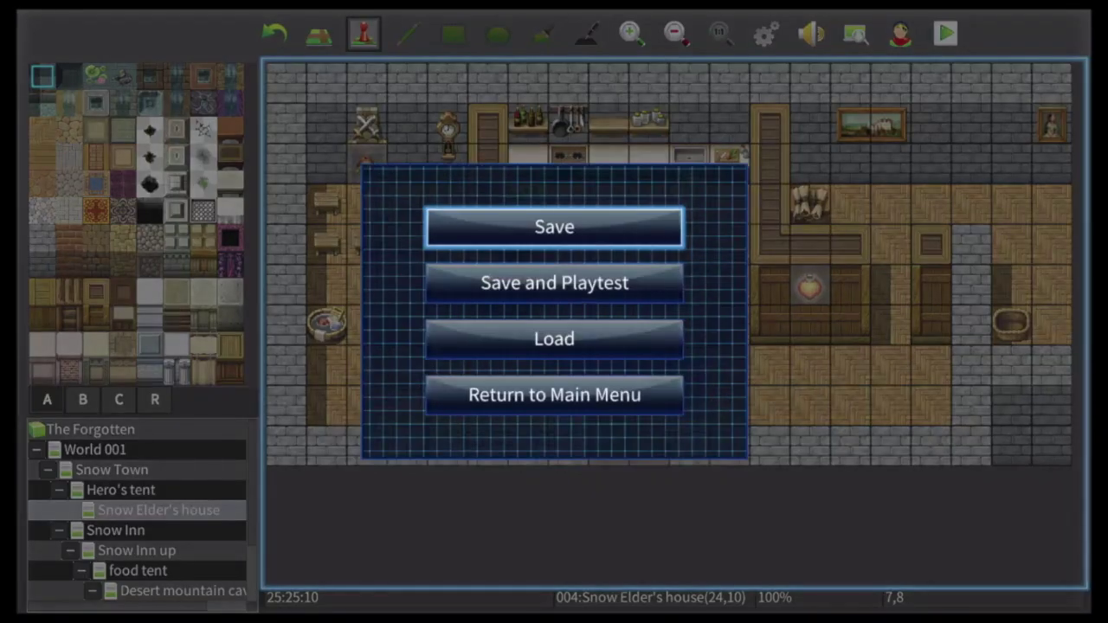
key("Down")
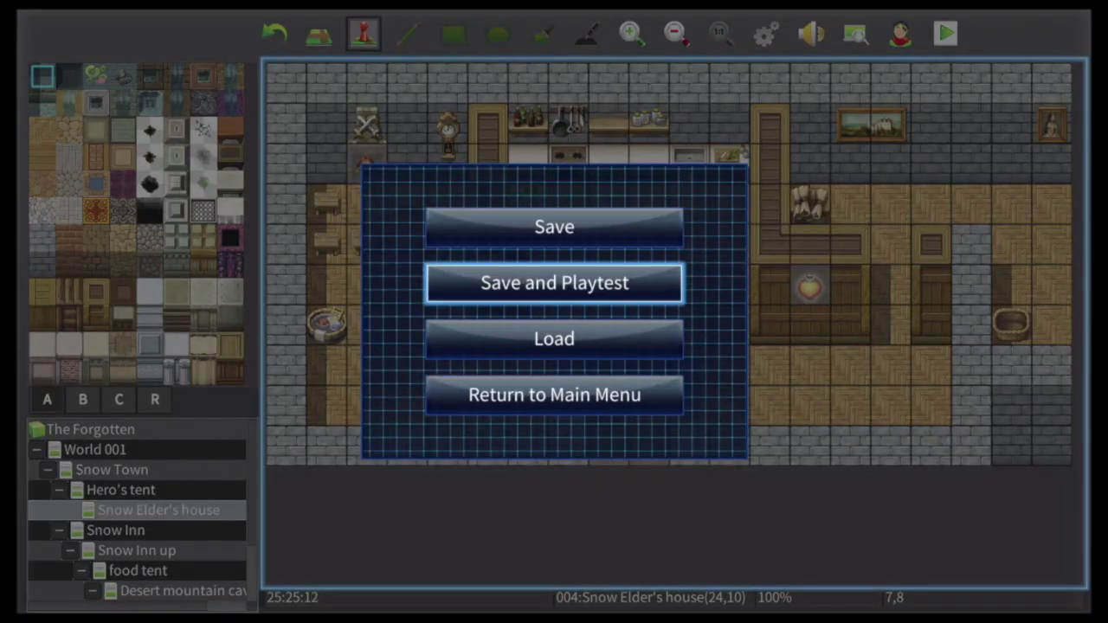
key("Return")
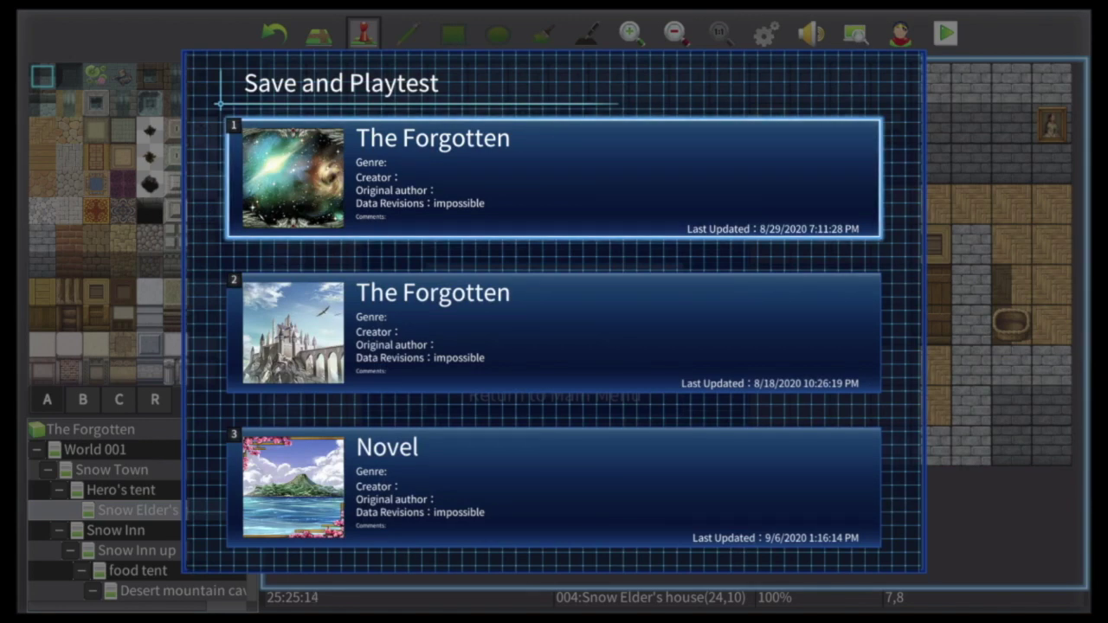
key("Return")
key("Return")
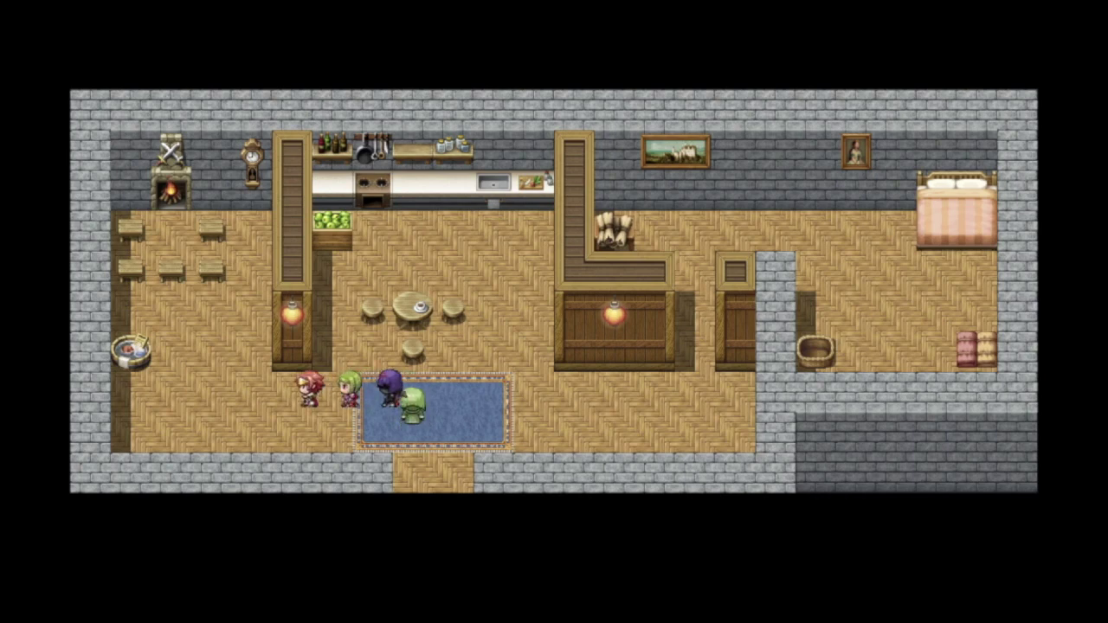
Walk the party around the house in the playtest to check the interior, and return to the map editor
key("Left")
key("Left")
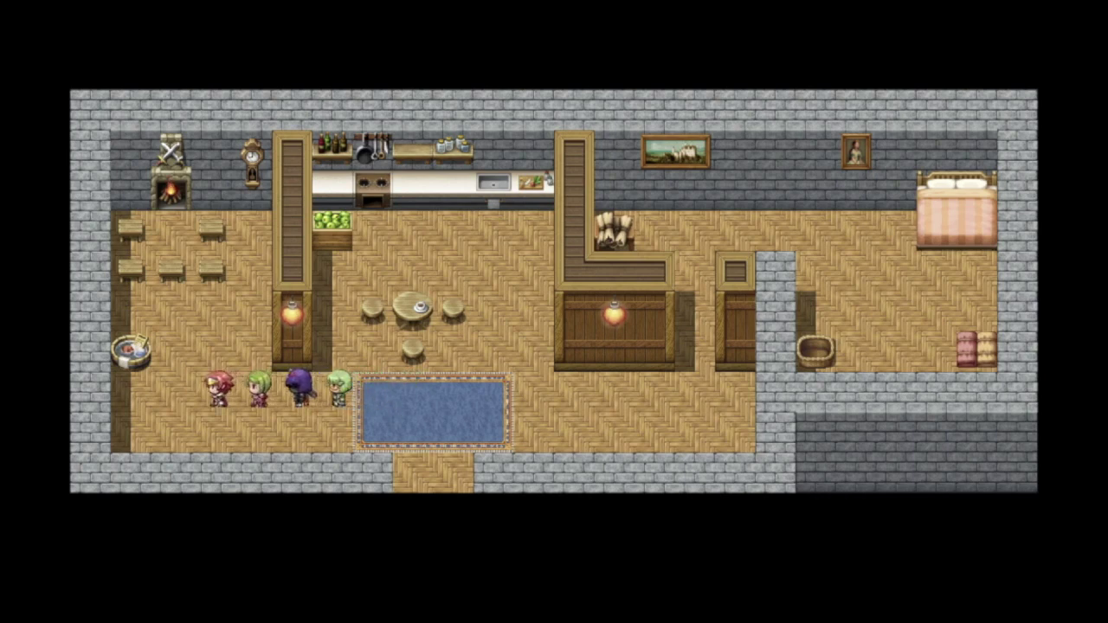
key("Up")
key("Up")
key("Left")
key("Up")
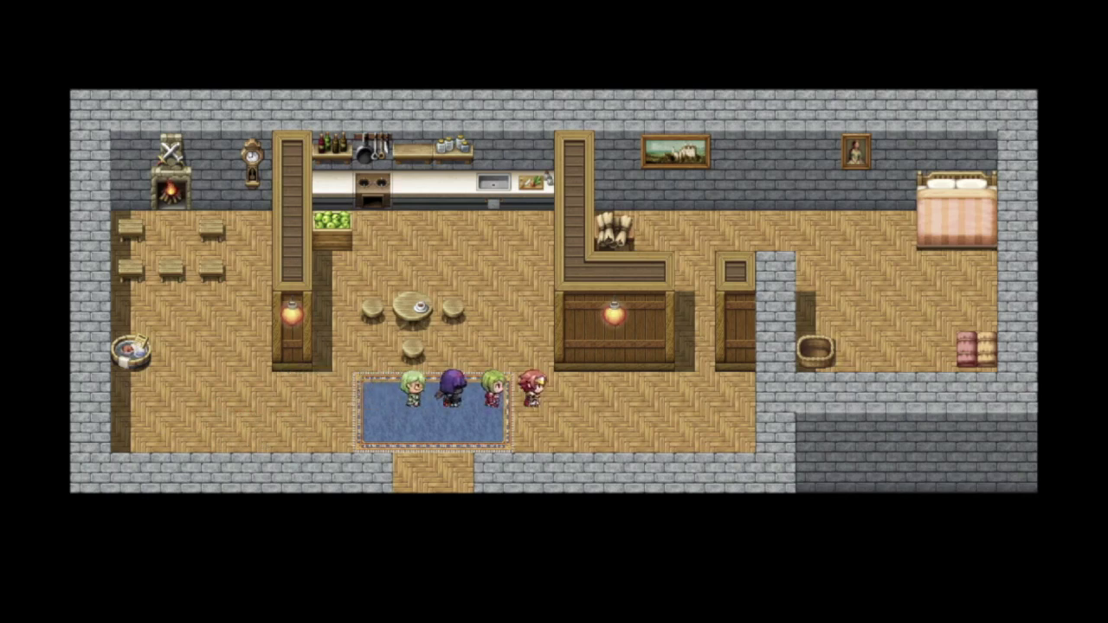
key("Escape")
key("Down")
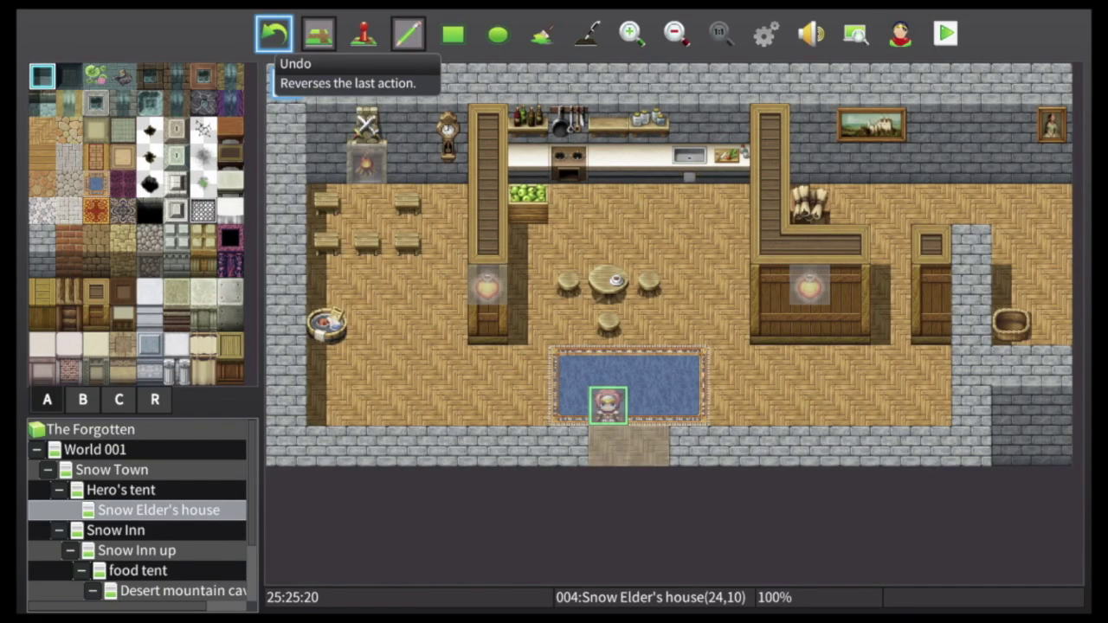
Pick the large stone fireplace, three tiles wide and two high, from tileset B
key("Tab")
key("Tab")
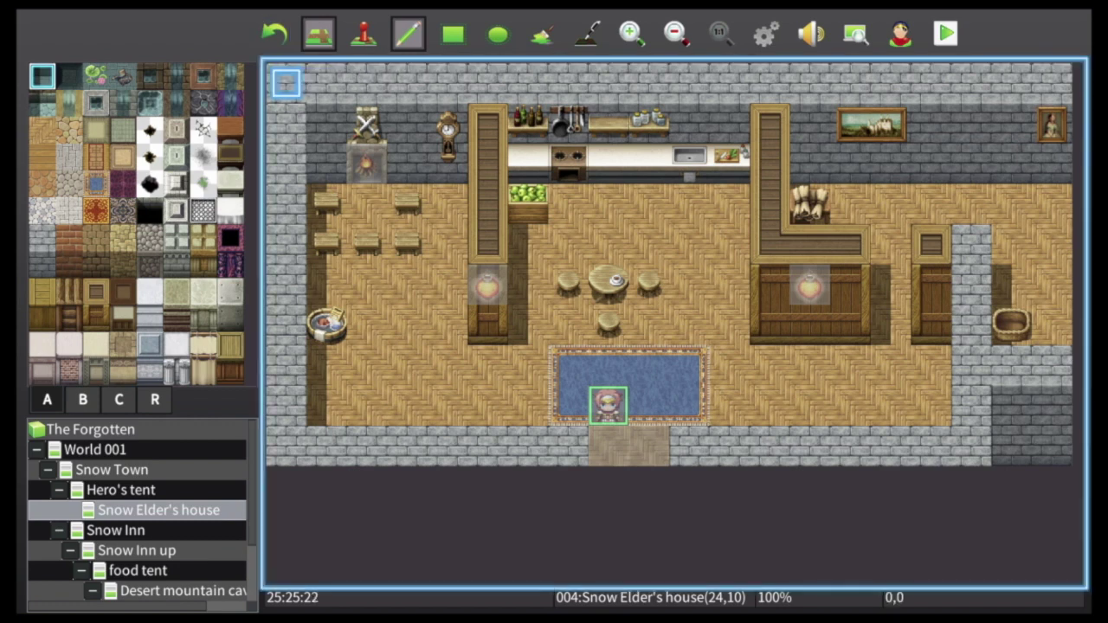
key("Page_Down")
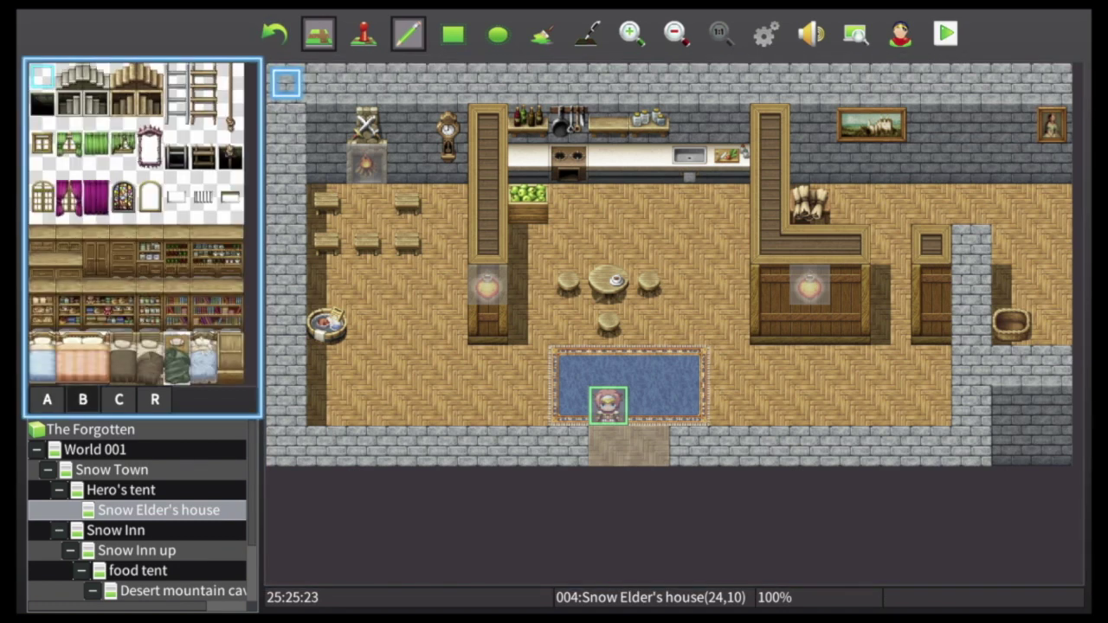
key("Down")
key("Down")
key("Down")
key("Down")
key("Down")
key("Down")
key("Down")
key("Down")
key("Down")
key("Down")
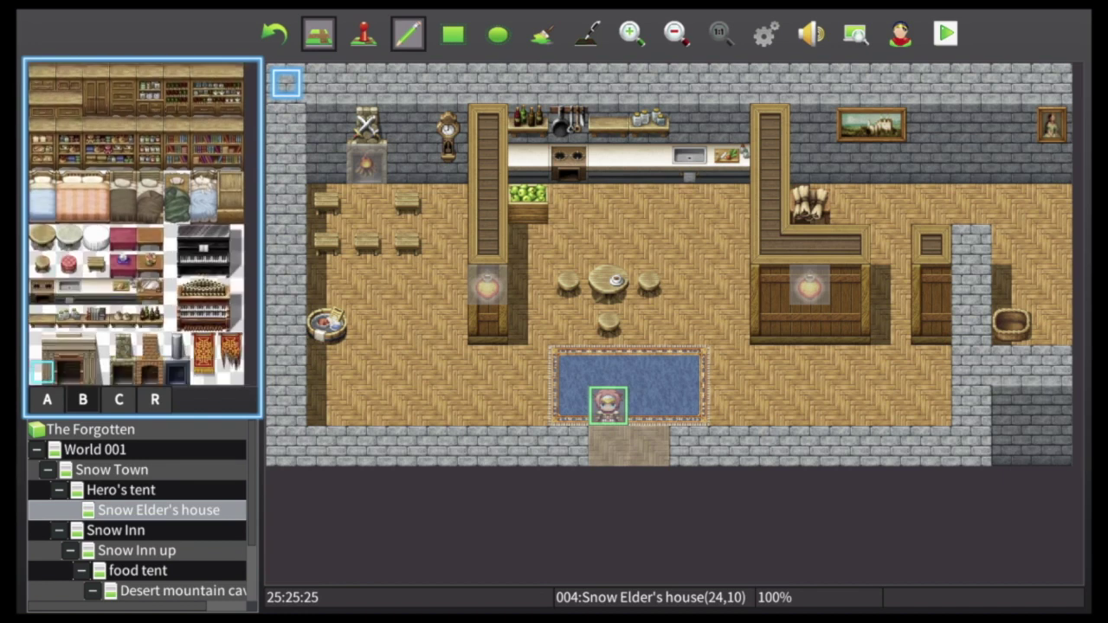
key("Up")
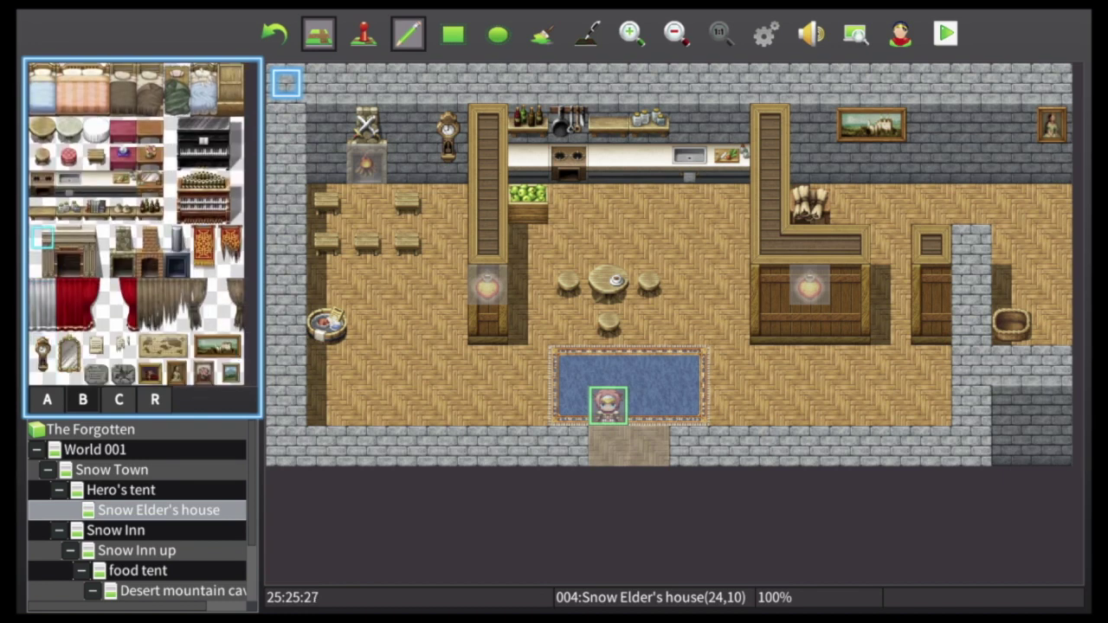
key("shift+Right")
key("shift+Right")
key("shift+Down")
Place the fireplace against the back wall between the landscape painting and the portrait
key("Tab")
key("Right")
key("Right")
key("Right")
key("Right")
key("Right")
key("Right")
key("Right")
key("Right")
key("Right")
key("Right")
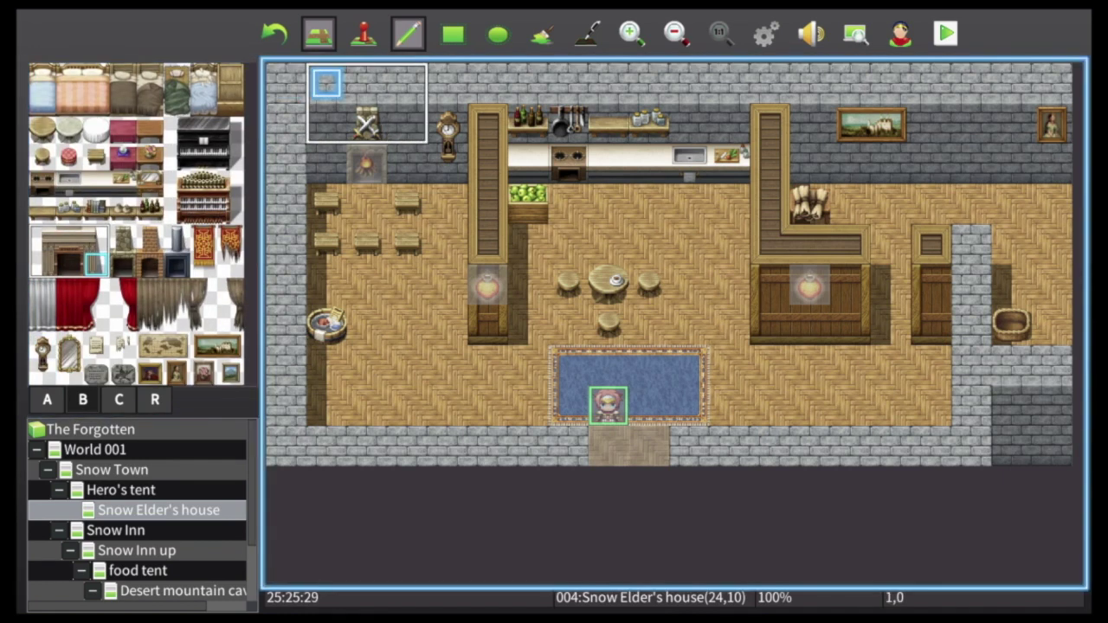
key("Right")
key("Right")
key("Right")
key("Right")
key("Down")
key("Right")
key("Right")
key("Down")
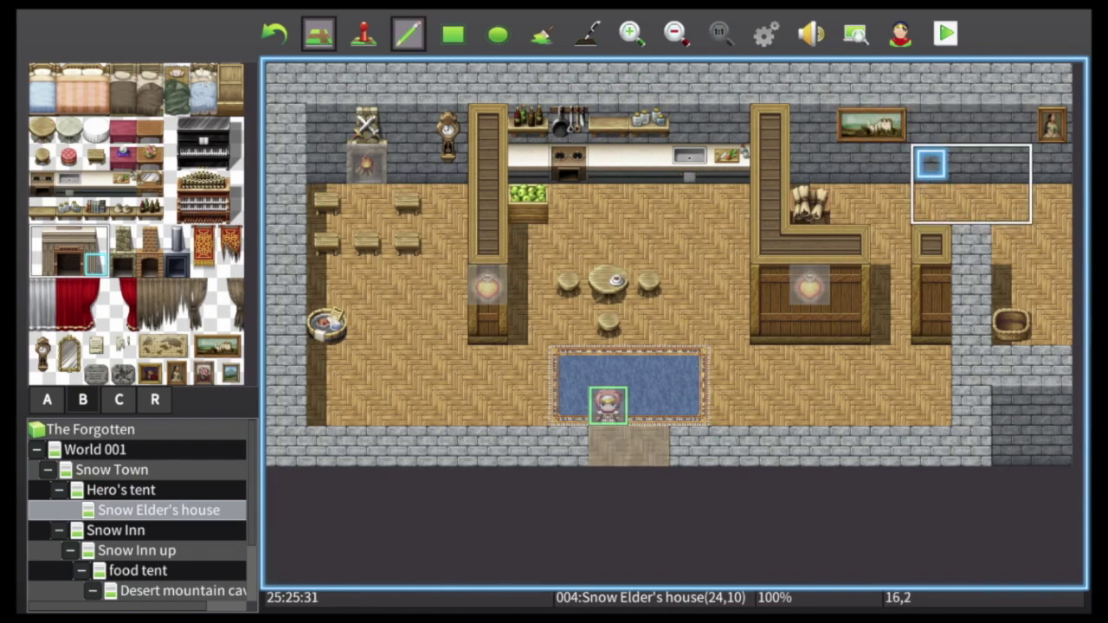
key("Up")
key("Right")
key("Right")
key("Right")
key("Right")
key("Right")
key("Right")
key("Right")
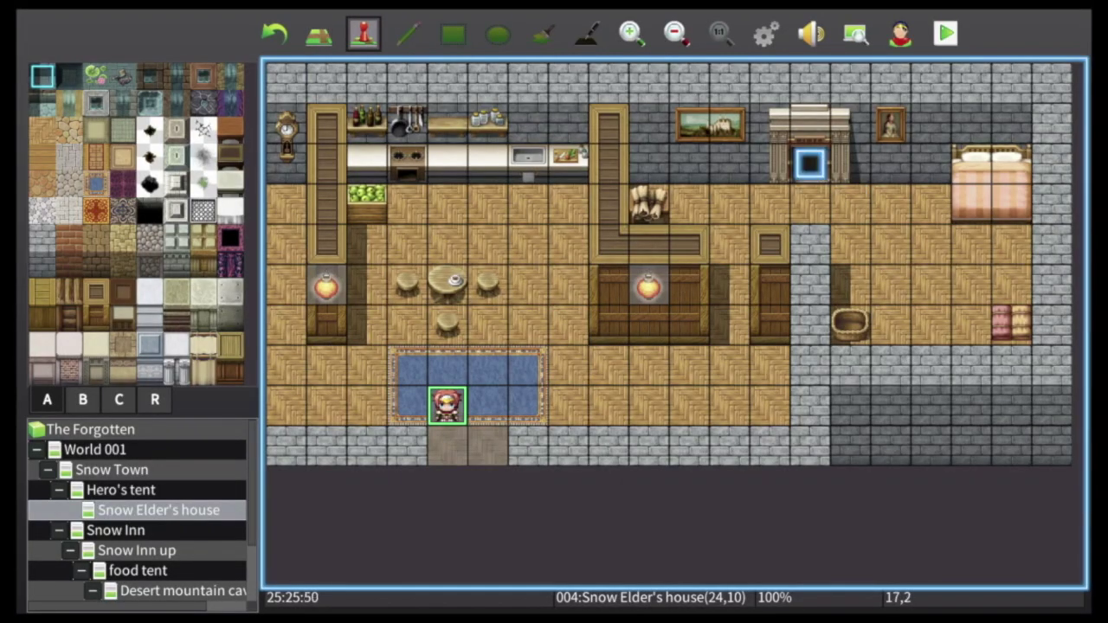
Create an event in the fireplace opening at tile 17,2 and choose the Flame sheet from the Object images
key("Return")
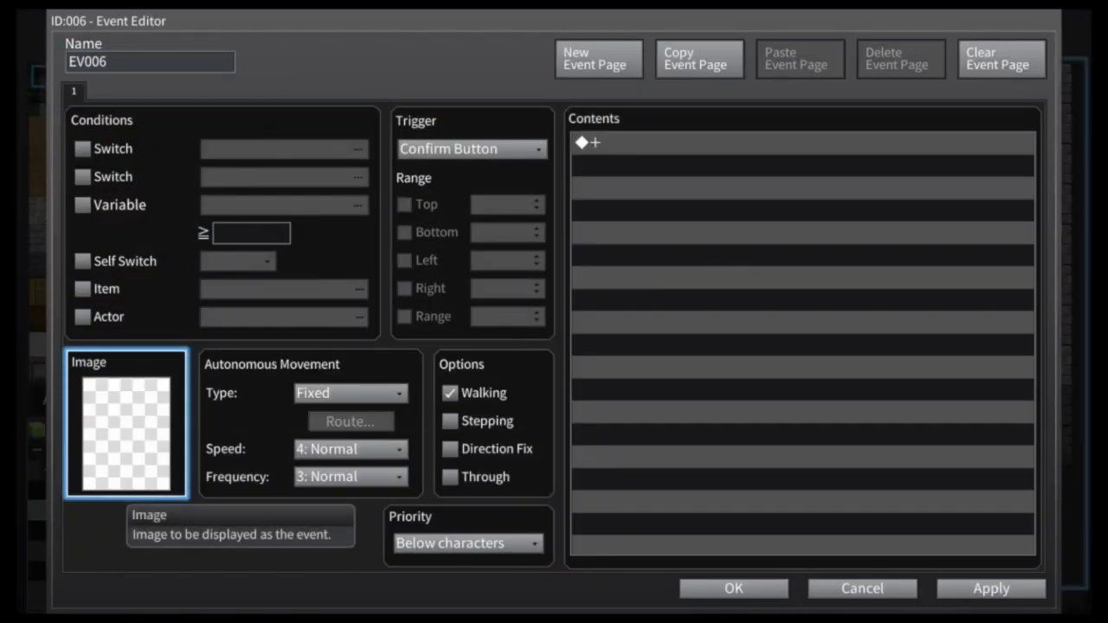
key("Return")
key("Down")
key("Down")
key("Down")
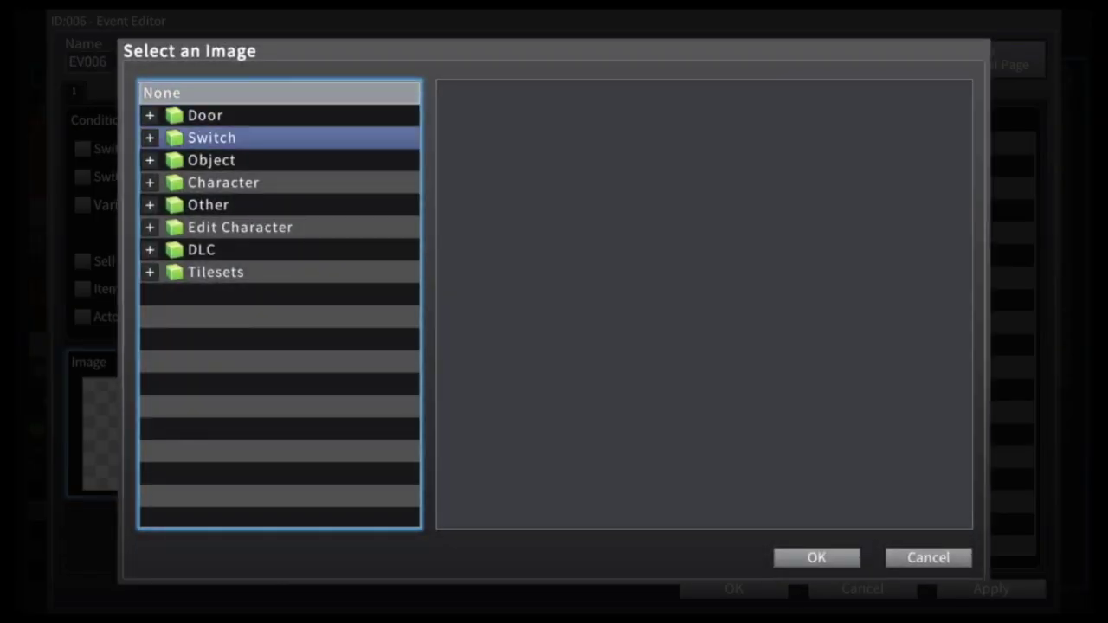
key("Right")
key("Down")
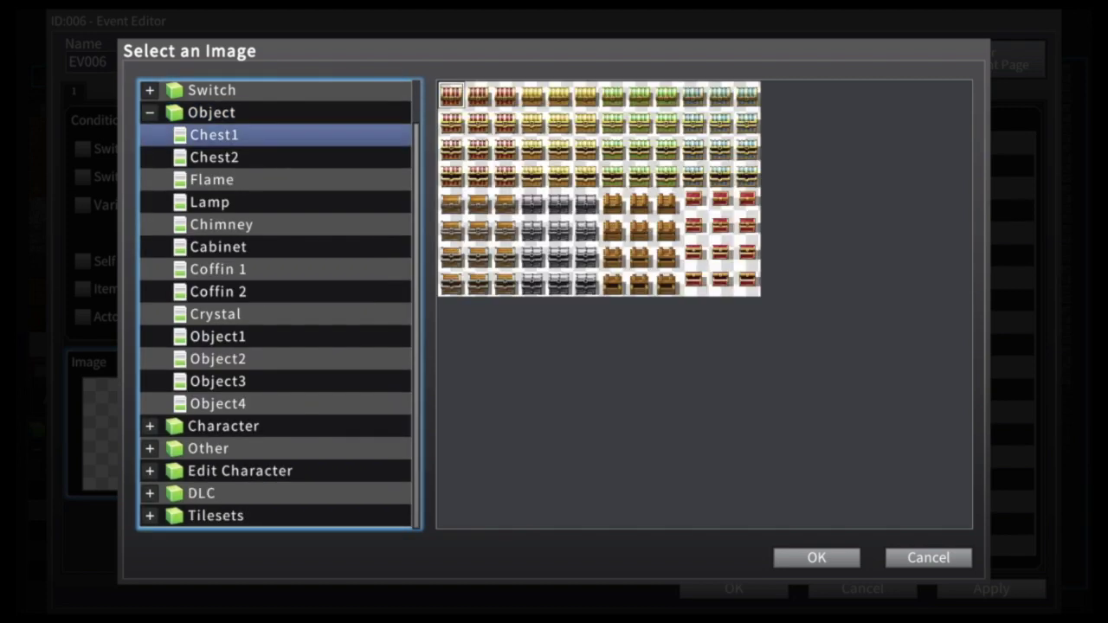
key("Down")
key("Down")
key("Return")
Assign the first burning campfire sprite of the Flame sheet as the event's image
key("Right")
key("Right")
key("Right")
key("Right")
key("Right")
key("Right")
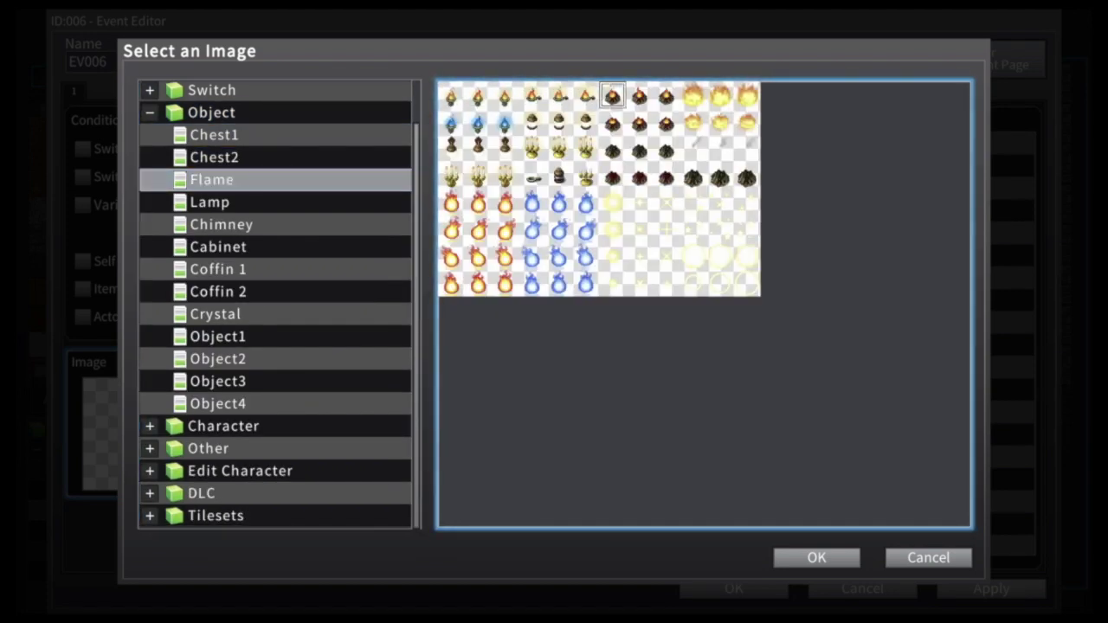
key("Return")
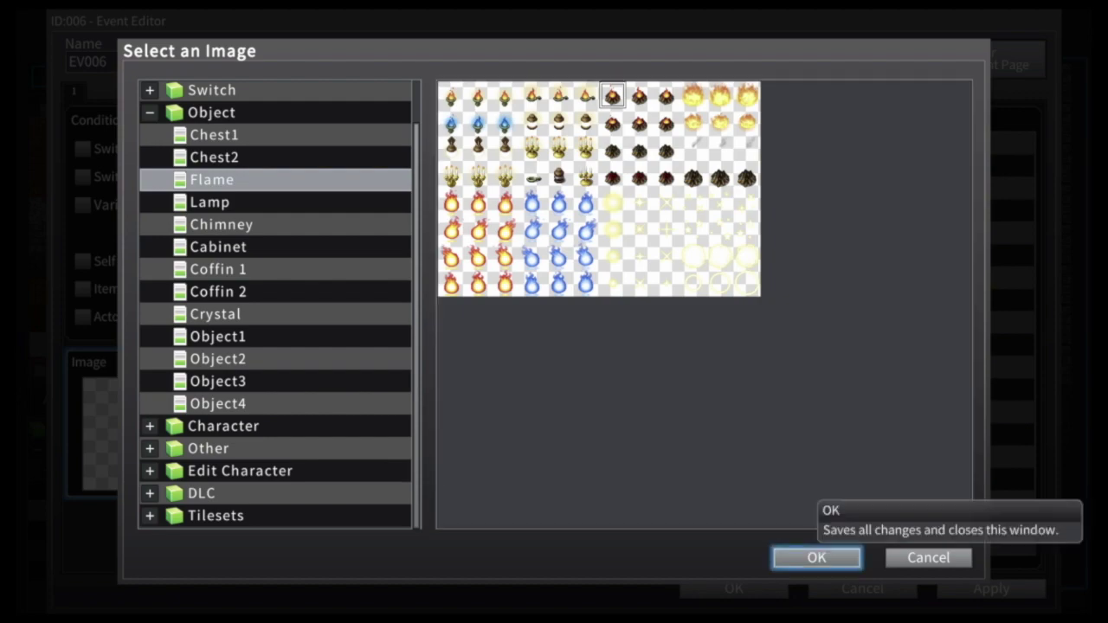
key("Return")
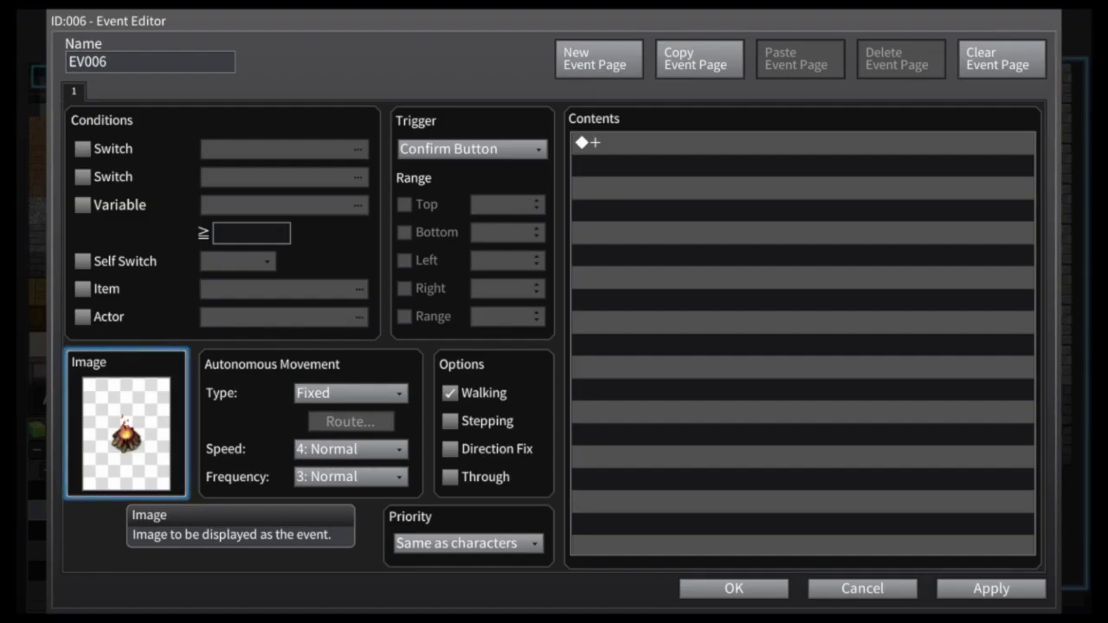
Save the new campfire event and close its editor
key("Right")
key("Right")
key("Right")
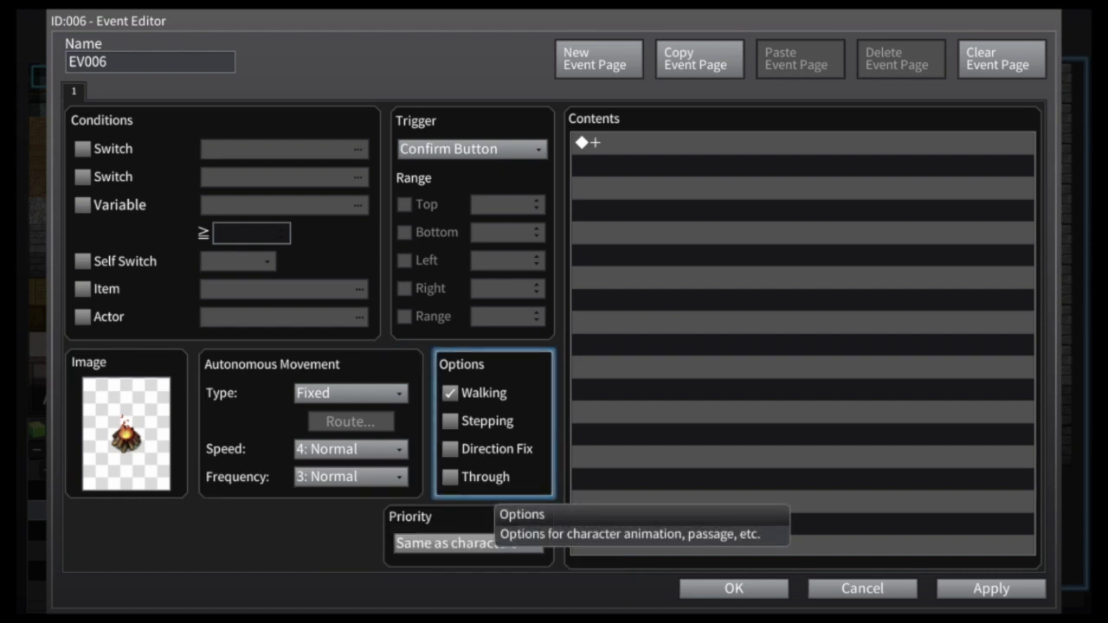
key("Down")
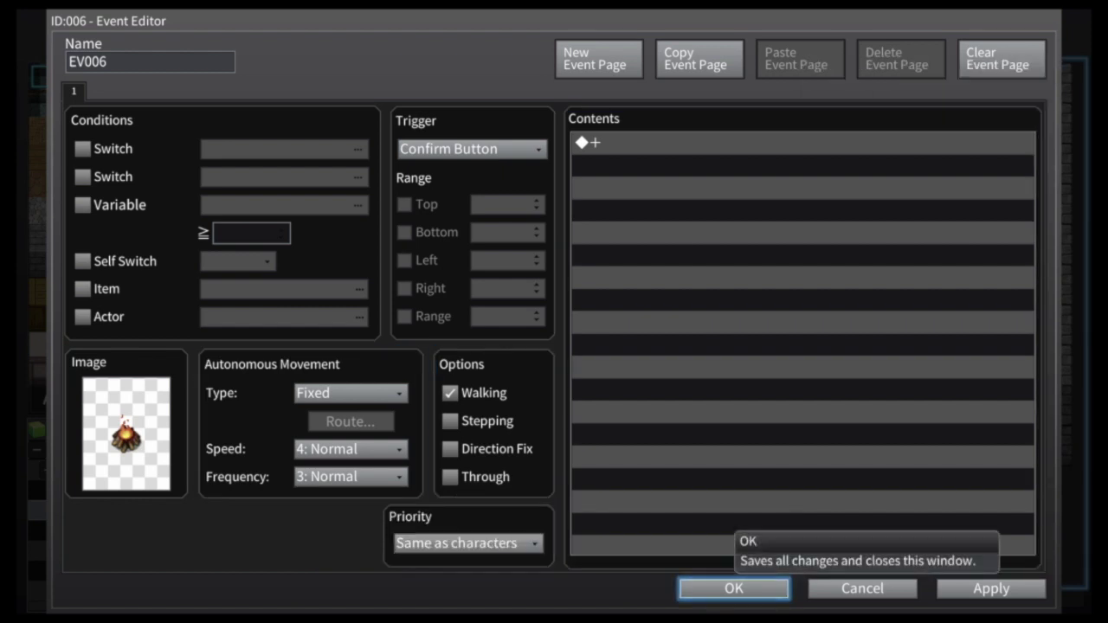
key("Return")
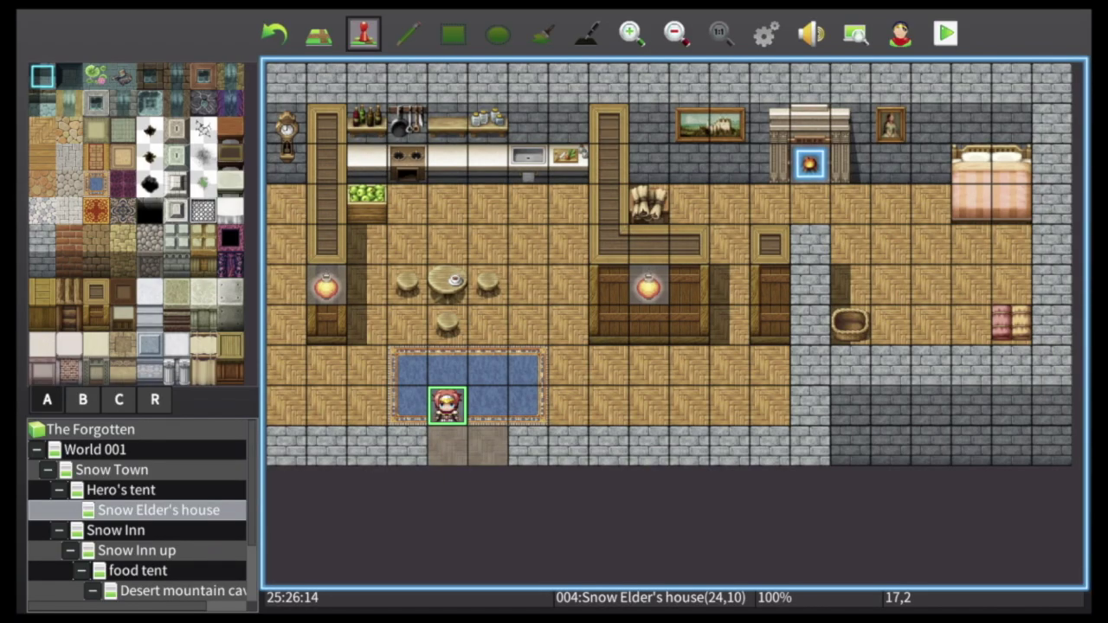
Playtest the house, walk the party around near the new fireplace to check its fire, and return to the map editor
key("Tab")
key("Tab")
key("Tab")
key("Left")
key("Left")
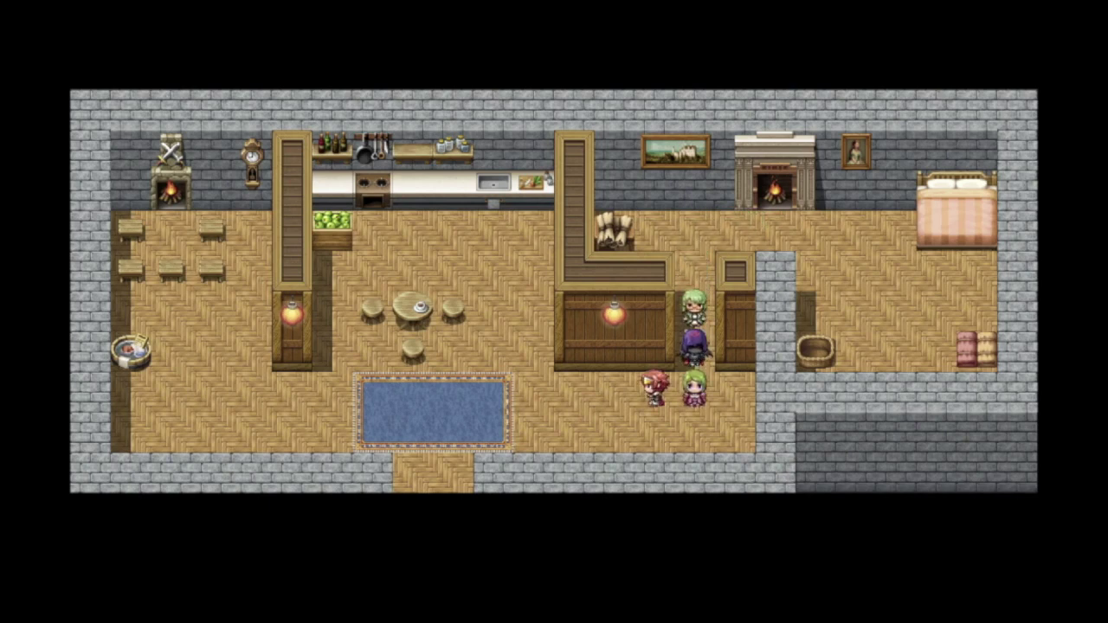
key("Escape")
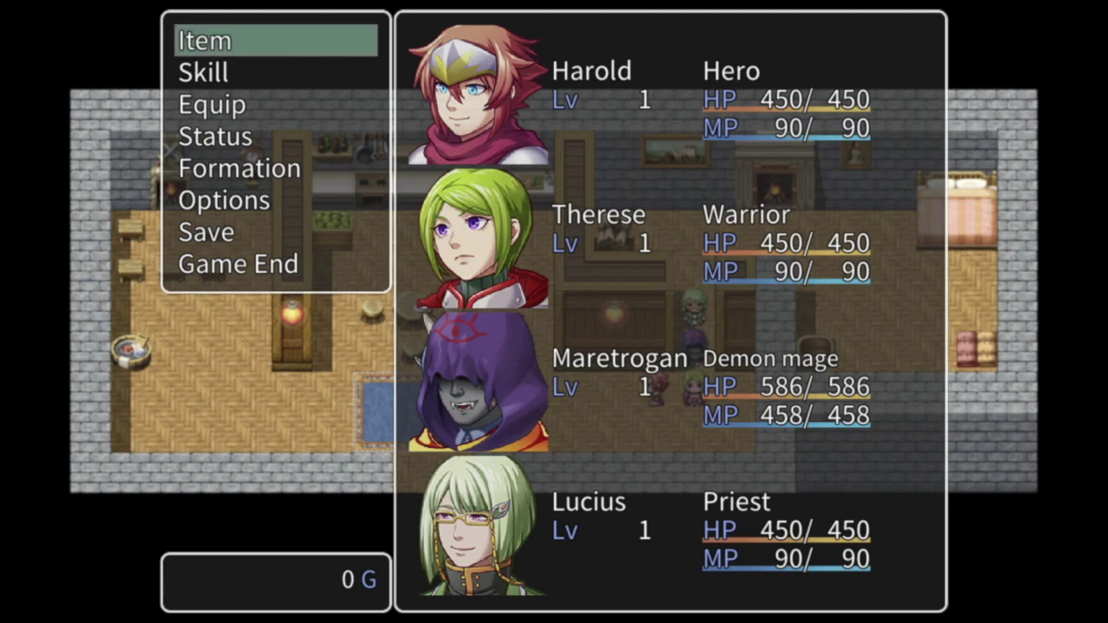
key("Escape")
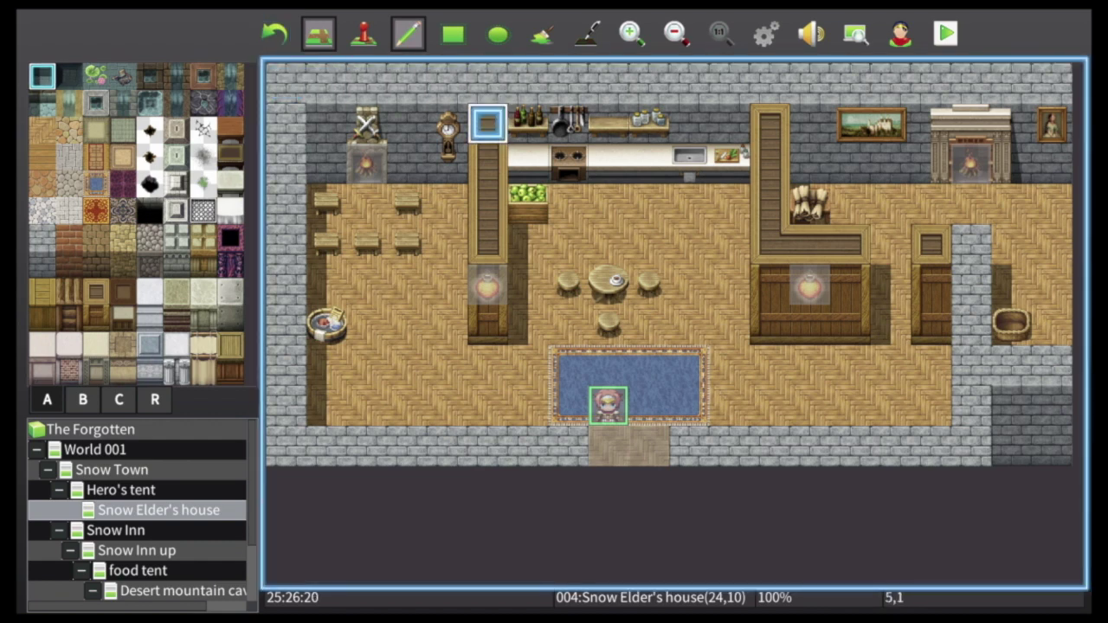
In the campfire event at tile 17,2, turn Walking off and Stepping on, and save the event
key("F6")
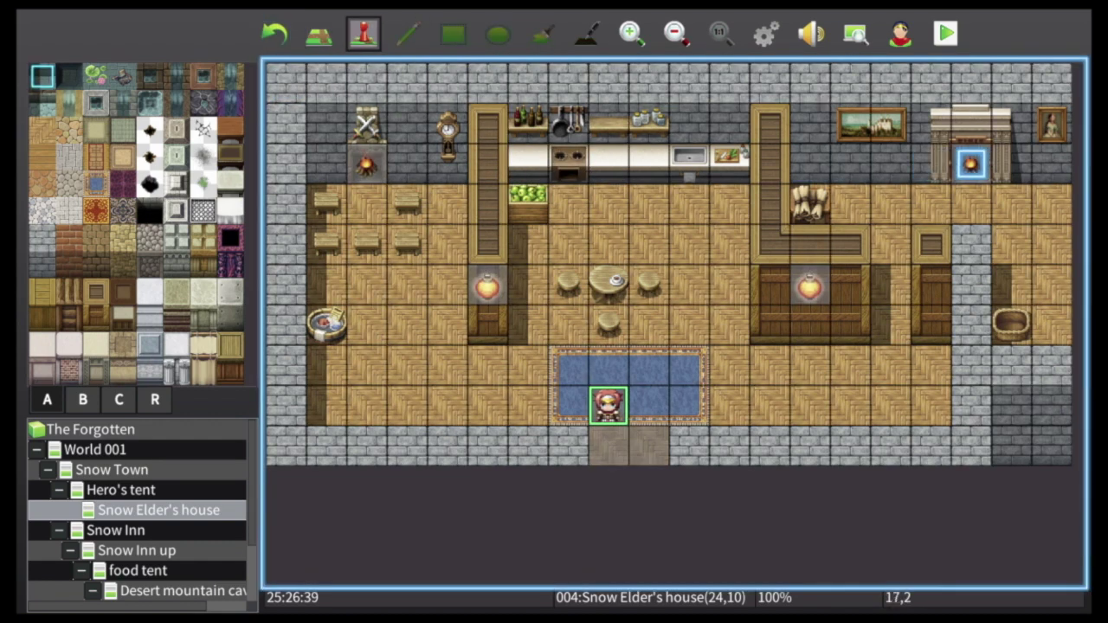
right_click(971, 165)
key("Return")
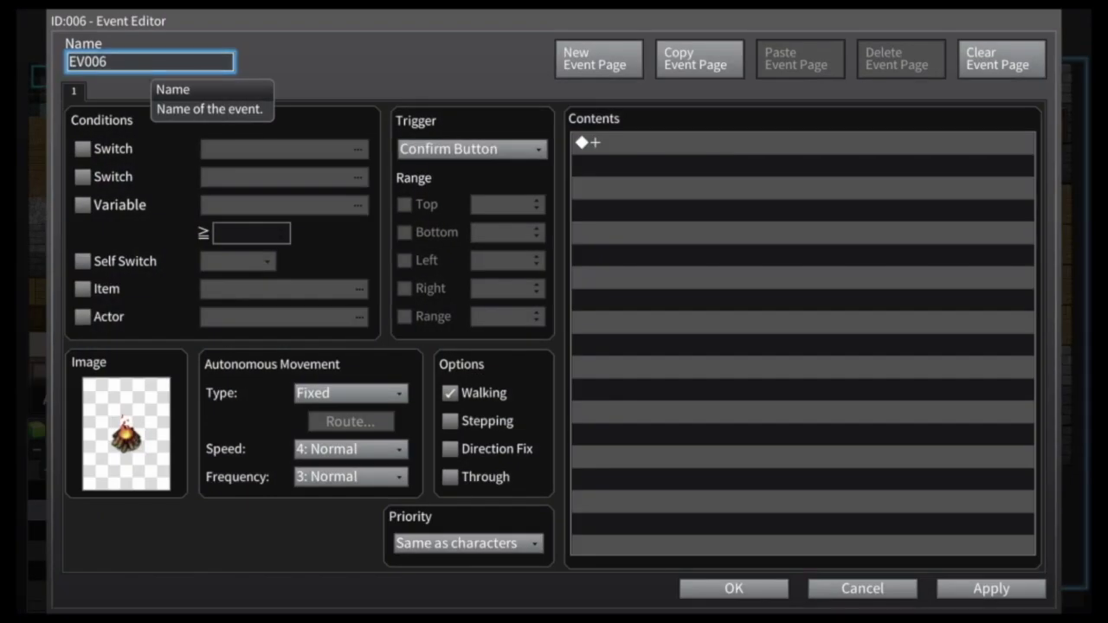
key("Right")
key("Right")
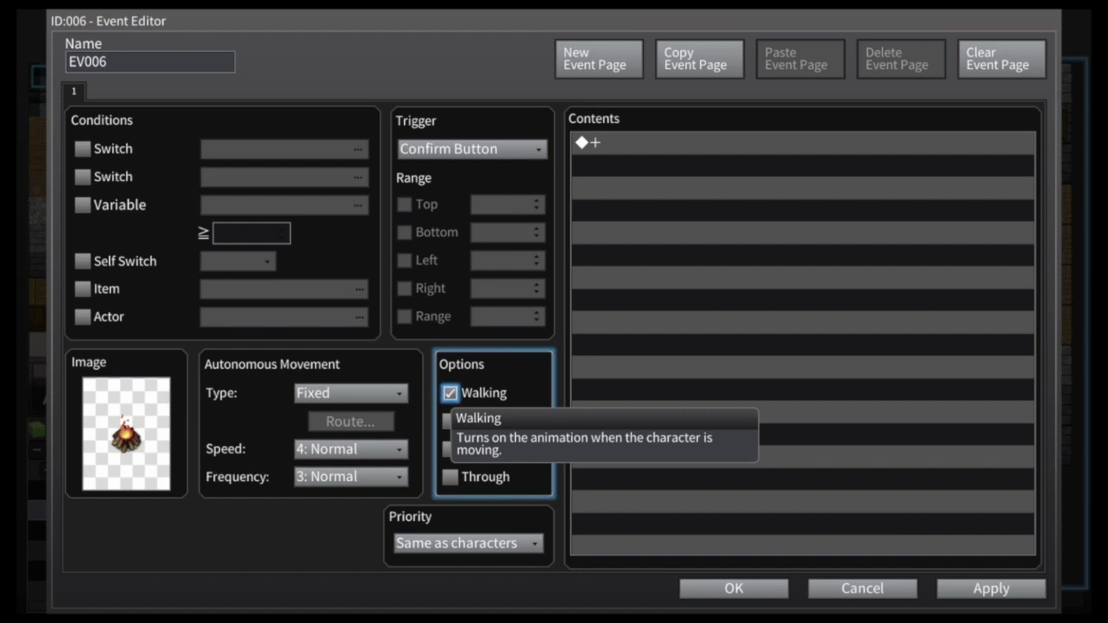
key("Down")
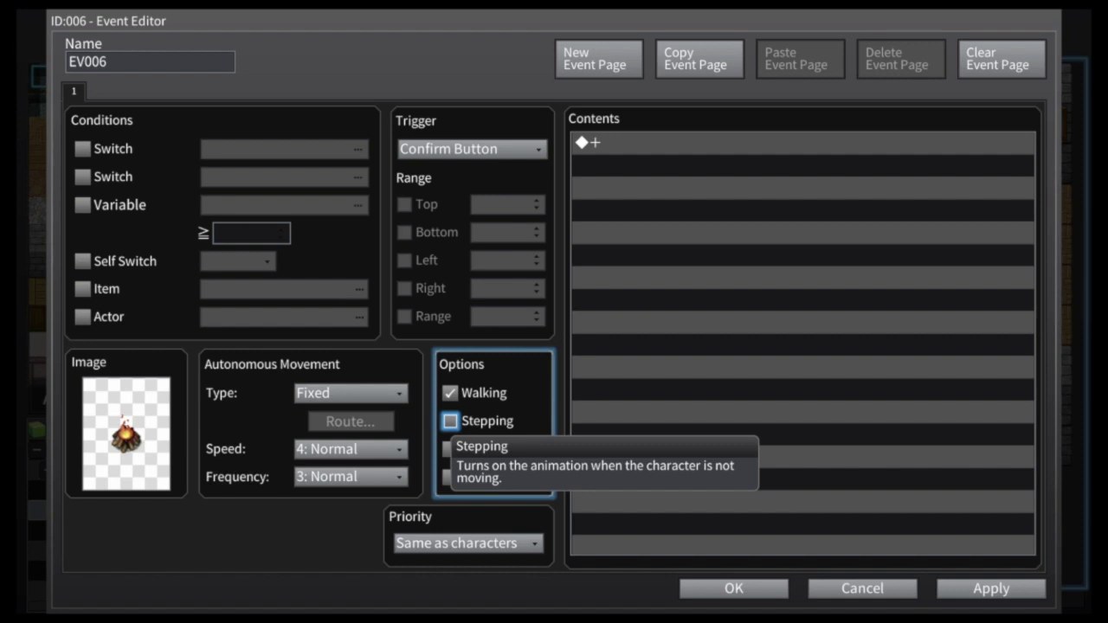
key("Up")
key("Down")
key("Escape")
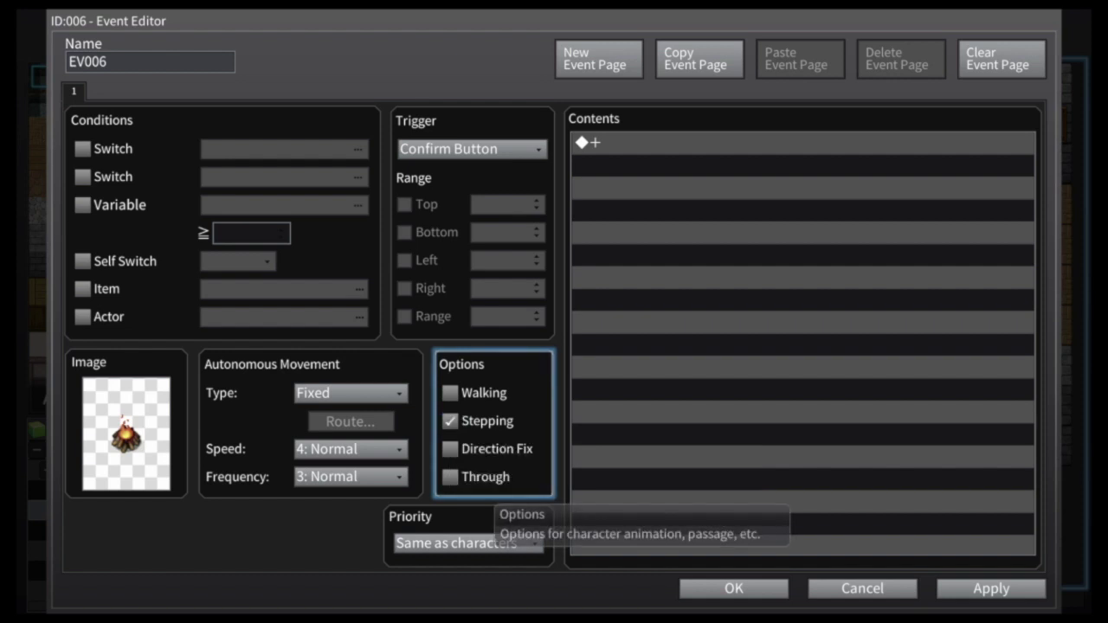
key("Right")
key("Down")
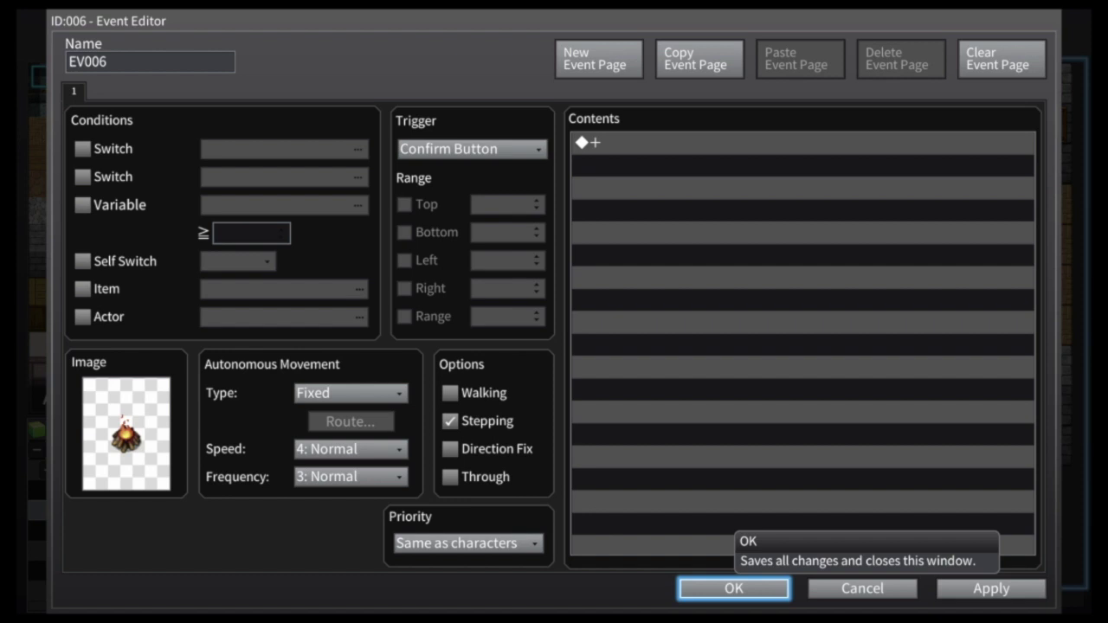
key("Return")
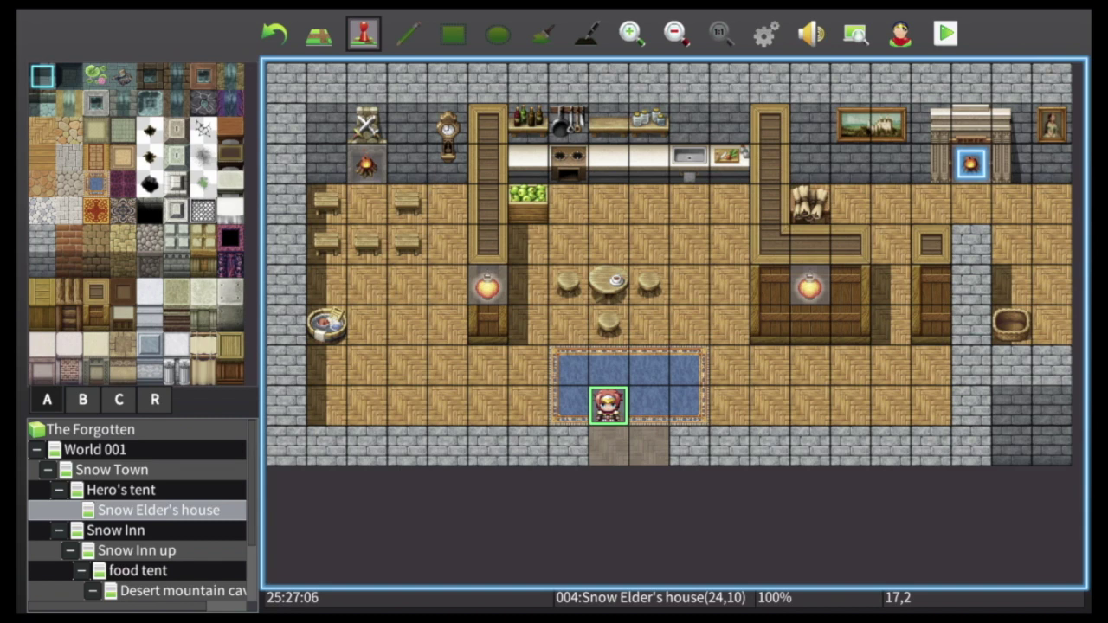
Open the map properties of Snow Elder's house
key("Tab")
key("Tab")
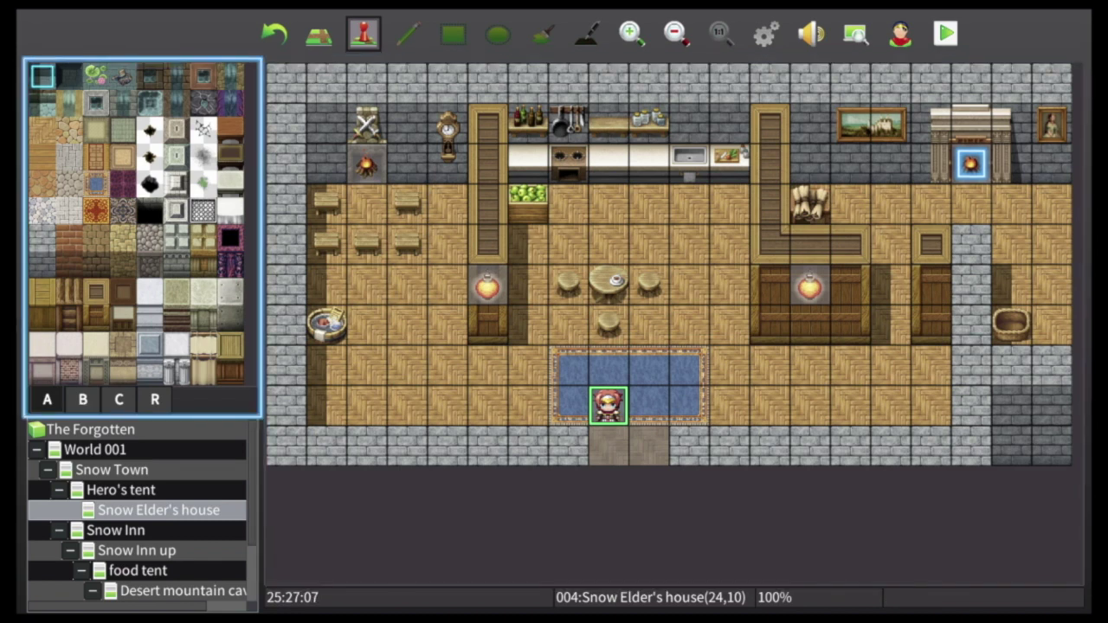
key("Up")
key("Down")
key("Down")
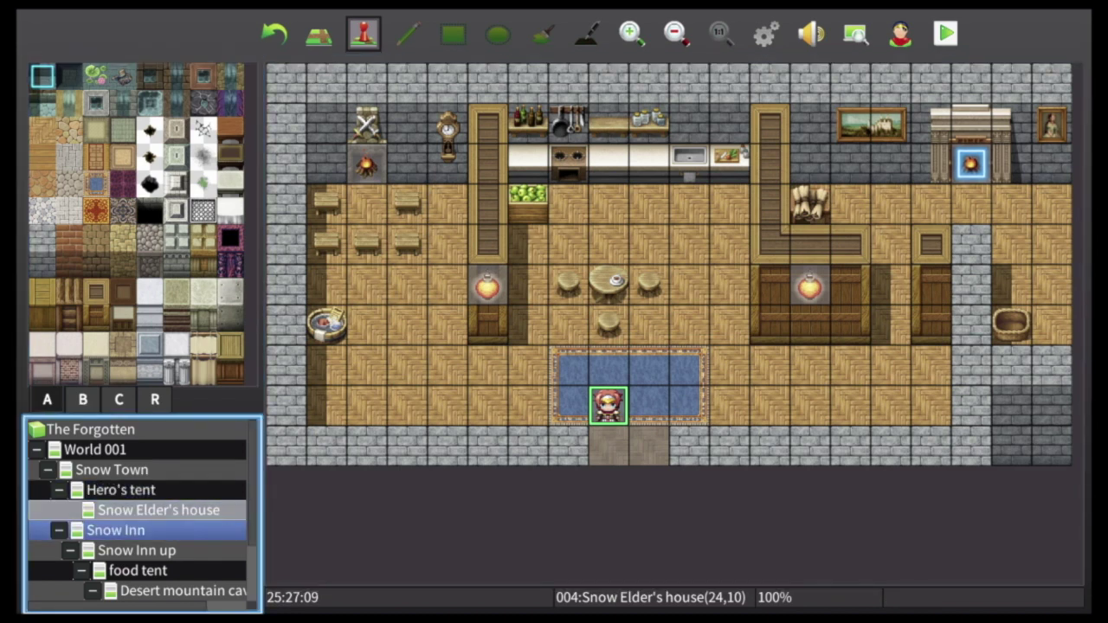
key("Up")
key("Return")
key("Return")
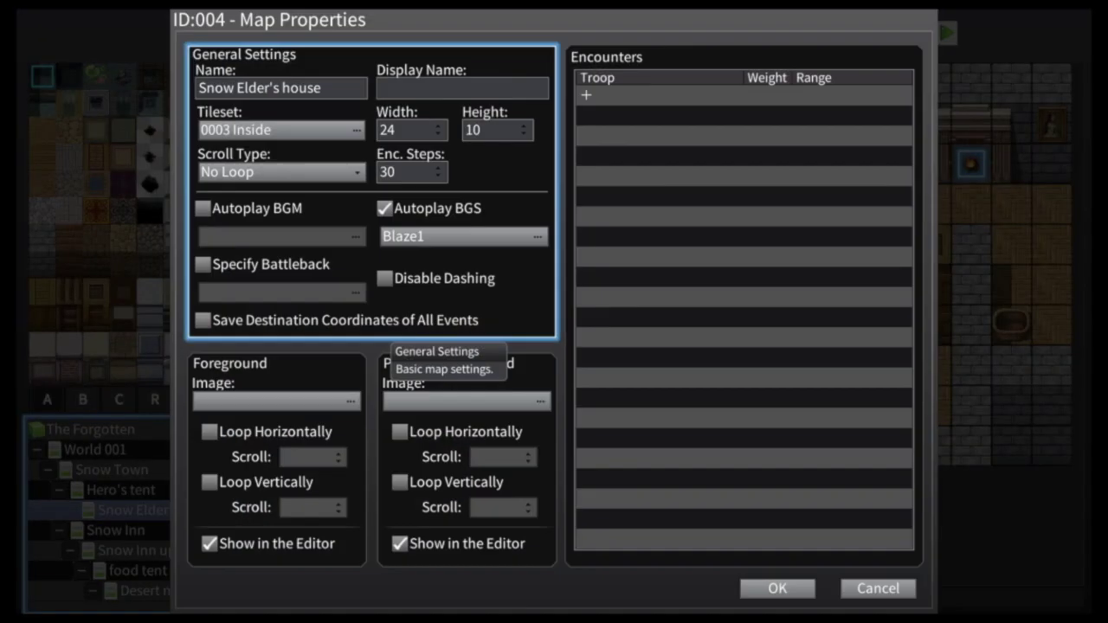
Open the audio selection for the map's Autoplay BGS
key("Tab")
key("Up")
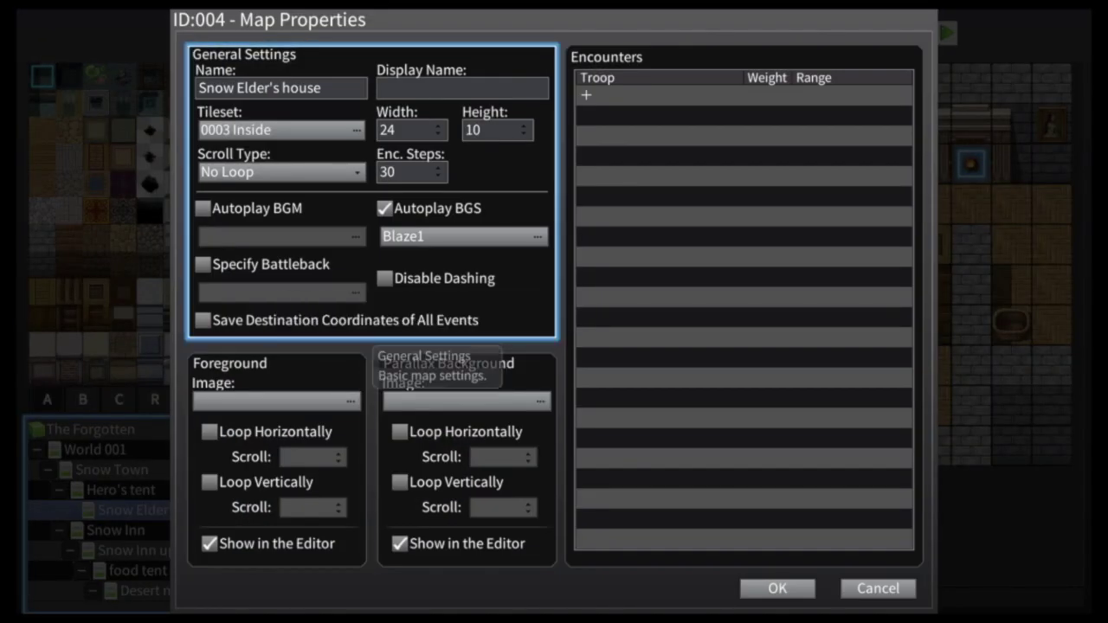
key("Return")
key("Down")
key("Down")
key("Down")
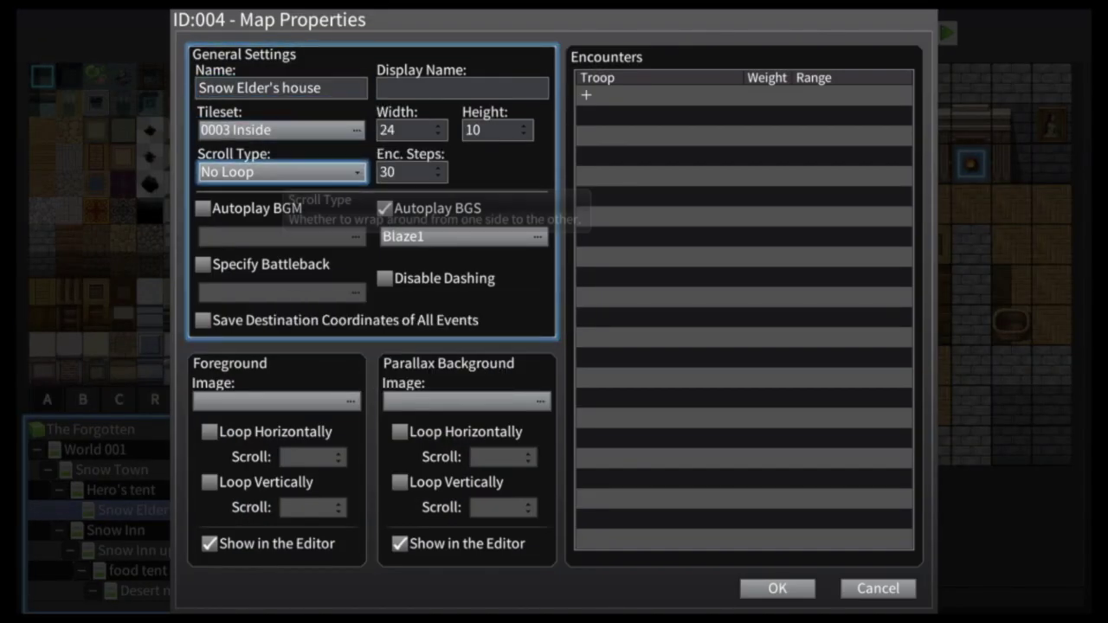
key("Down")
key("Up")
key("Right")
key("Down")
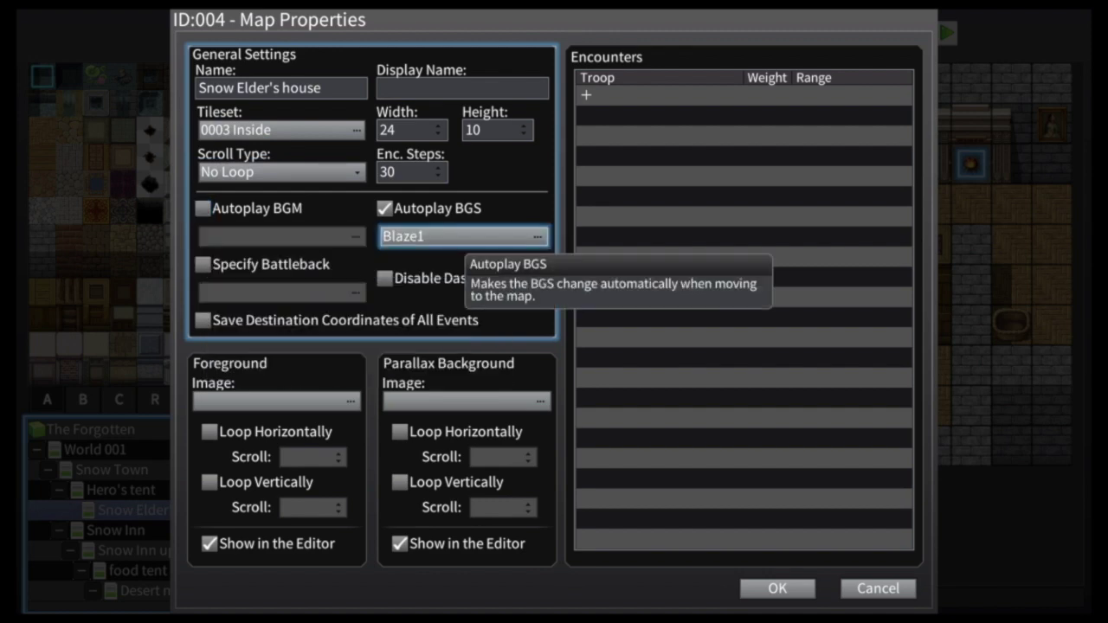
key("Return")
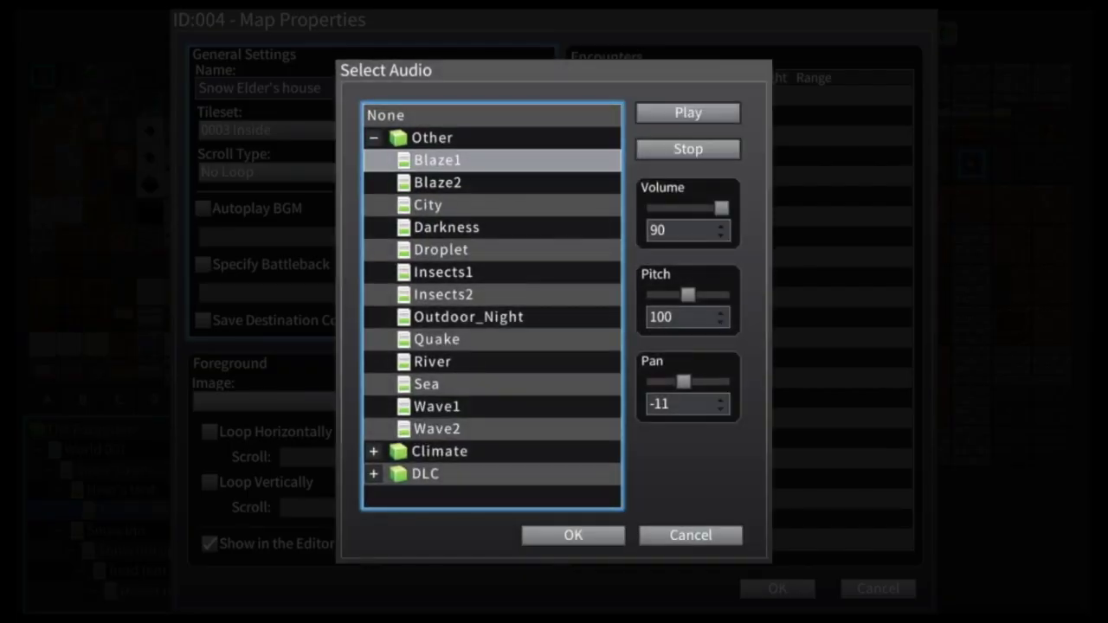
Preview the Blaze1 and Blaze2 background sounds from the Other folder
key("Tab")
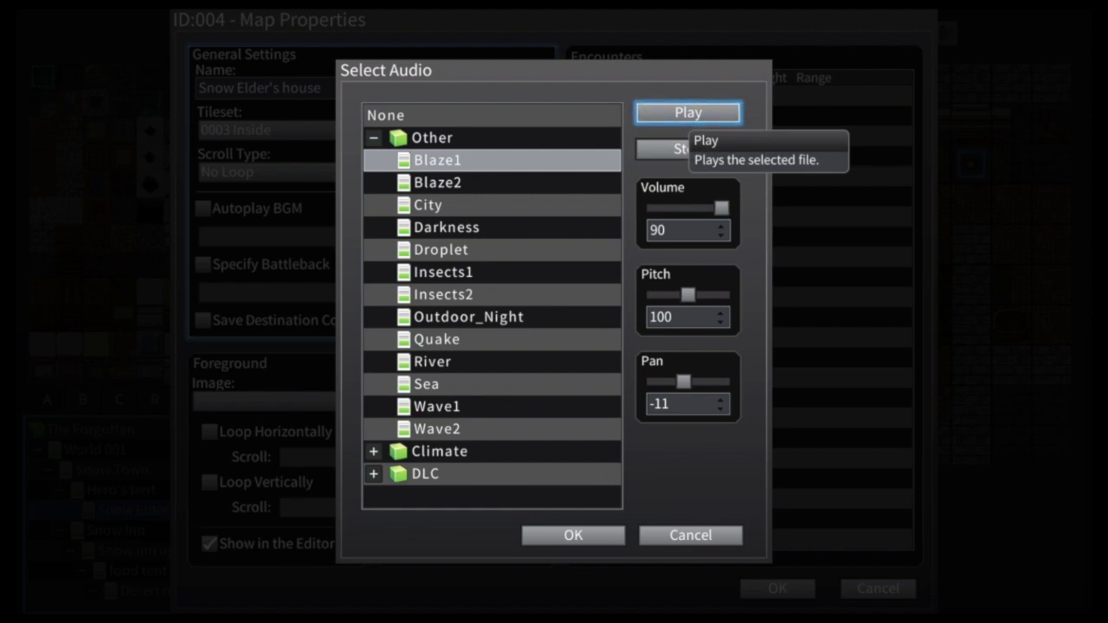
key("Left")
key("Tab")
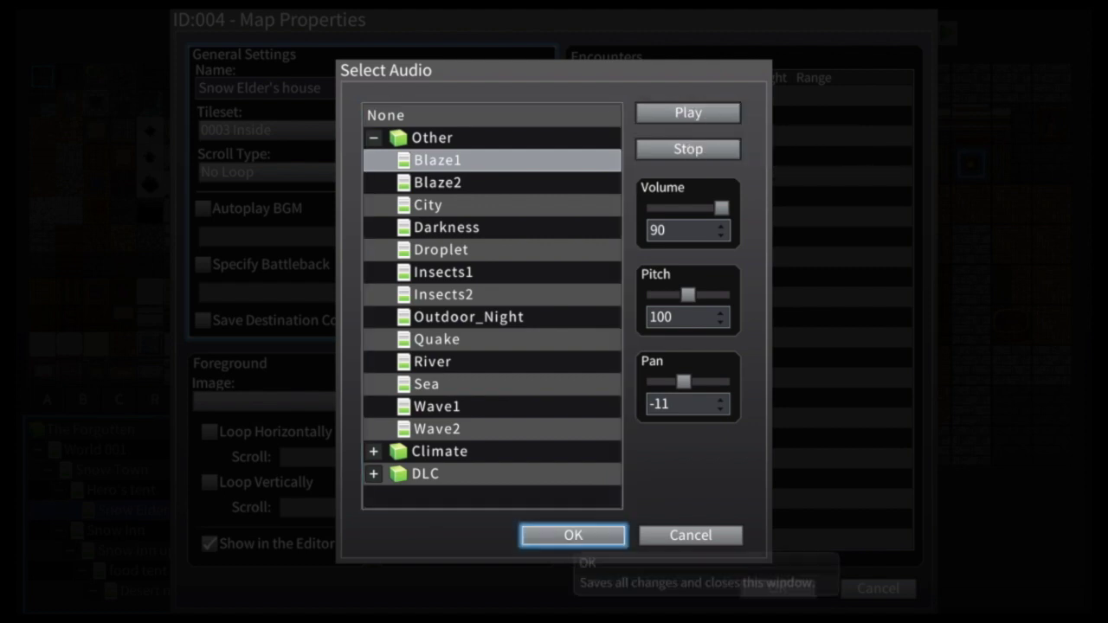
key("Up")
left_click(491, 183)
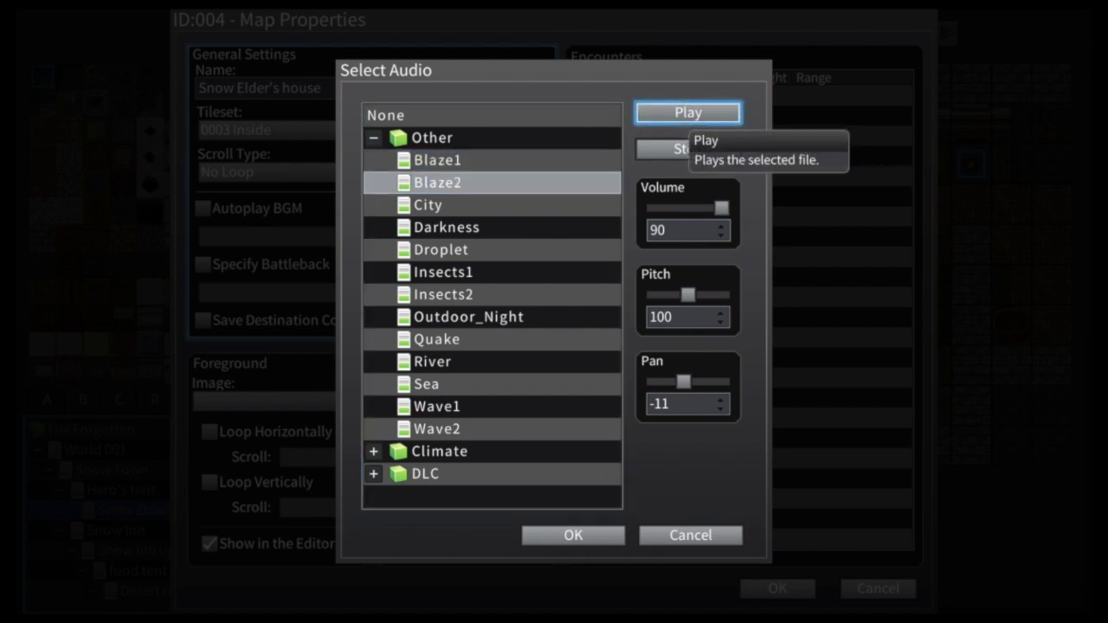
Browse the other background sounds and preview Insects1
key("Left")
key("Down")
key("Down")
key("Down")
key("Down")
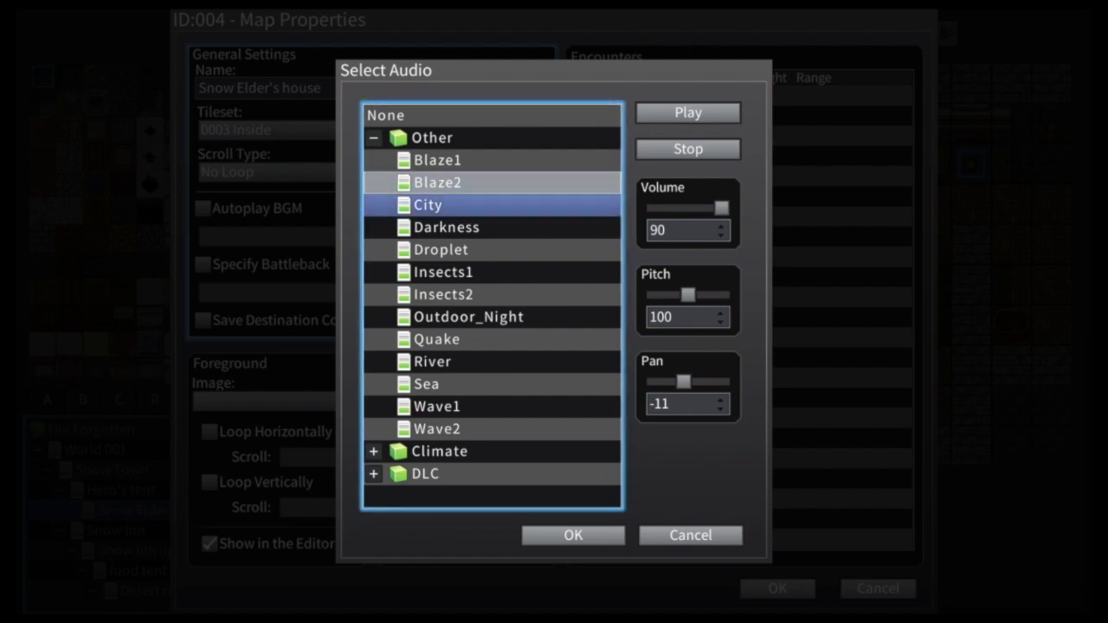
key("Down")
key("Down")
key("Down")
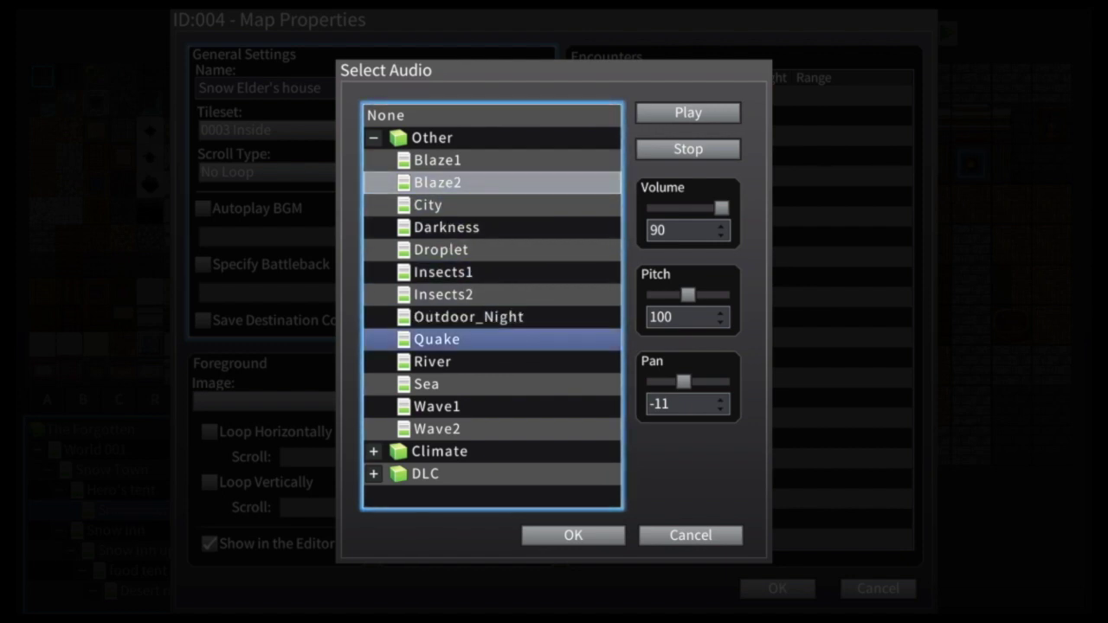
key("Up")
key("Up")
key("Up")
key("Right")
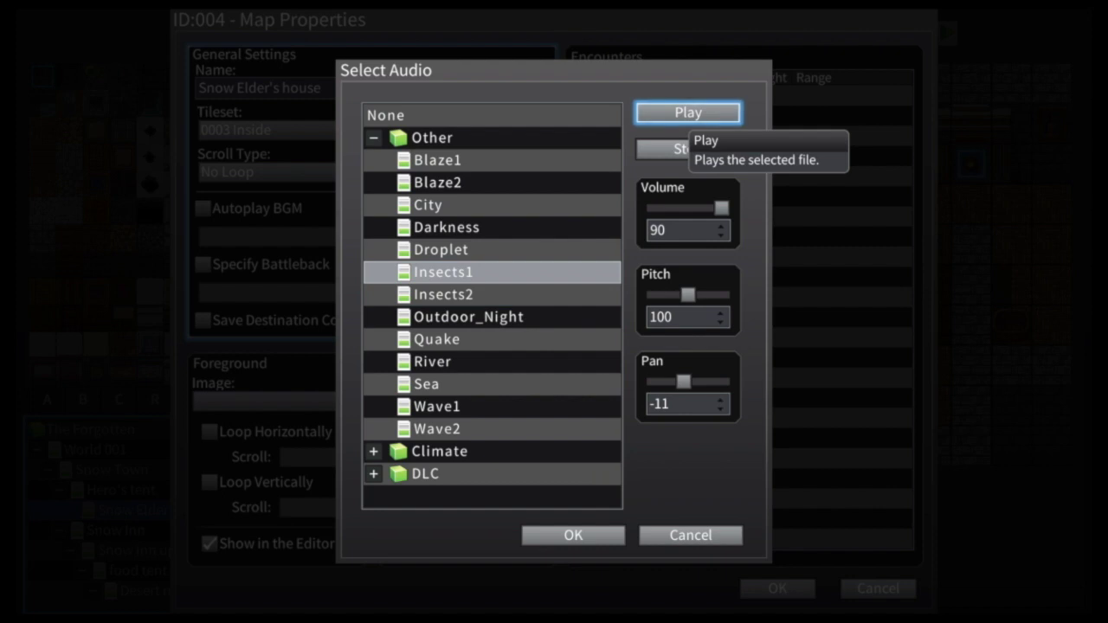
Leave the audio selection without replacing Blaze1 and close the map properties
key("Down")
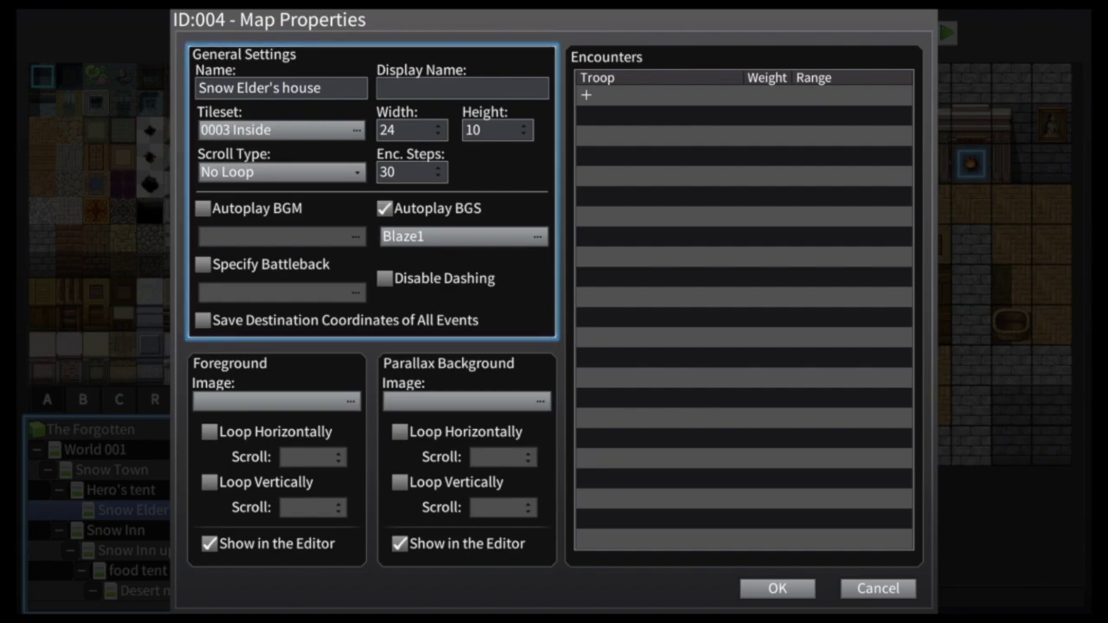
key("Tab")
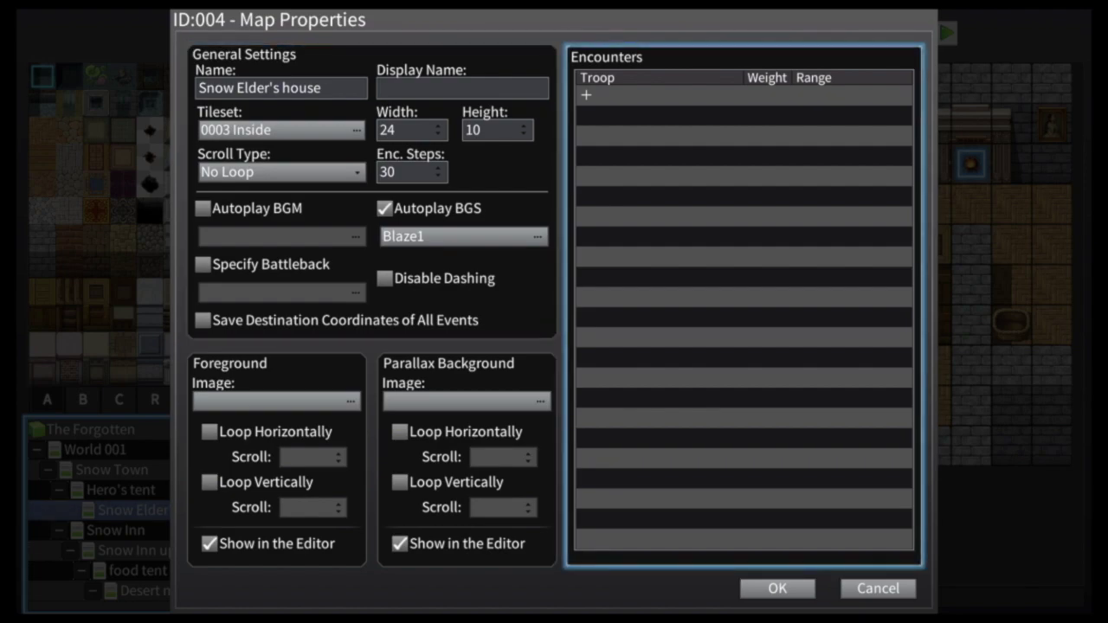
key("Tab")
key("Return")
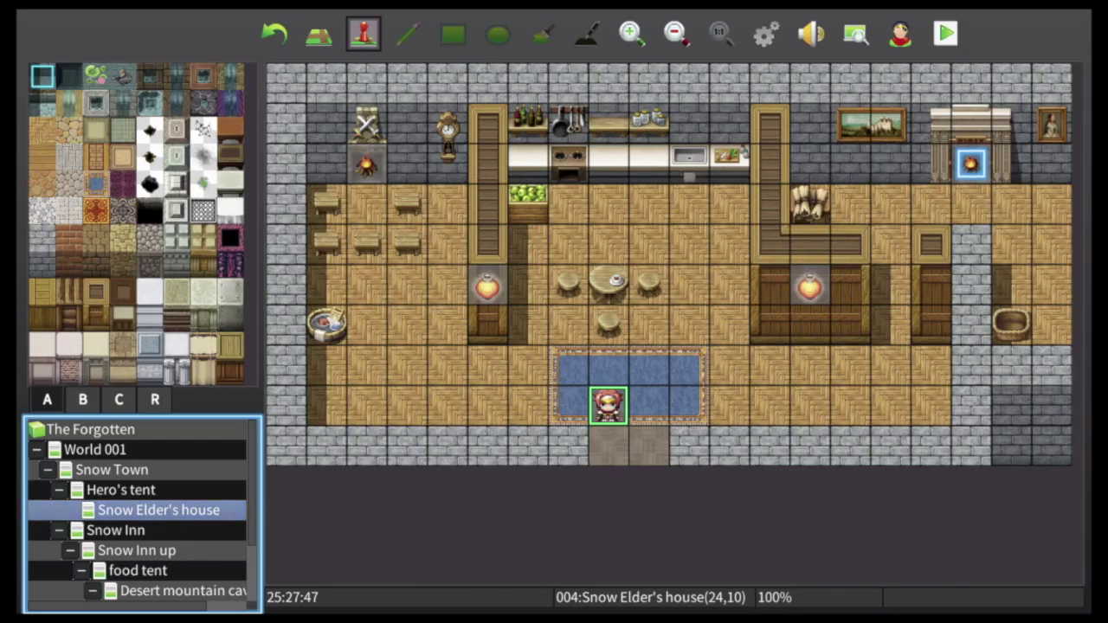
Playtest the house and walk the party from the rug to the new fireplace to check its animated fire
key("Tab")
key("Left")
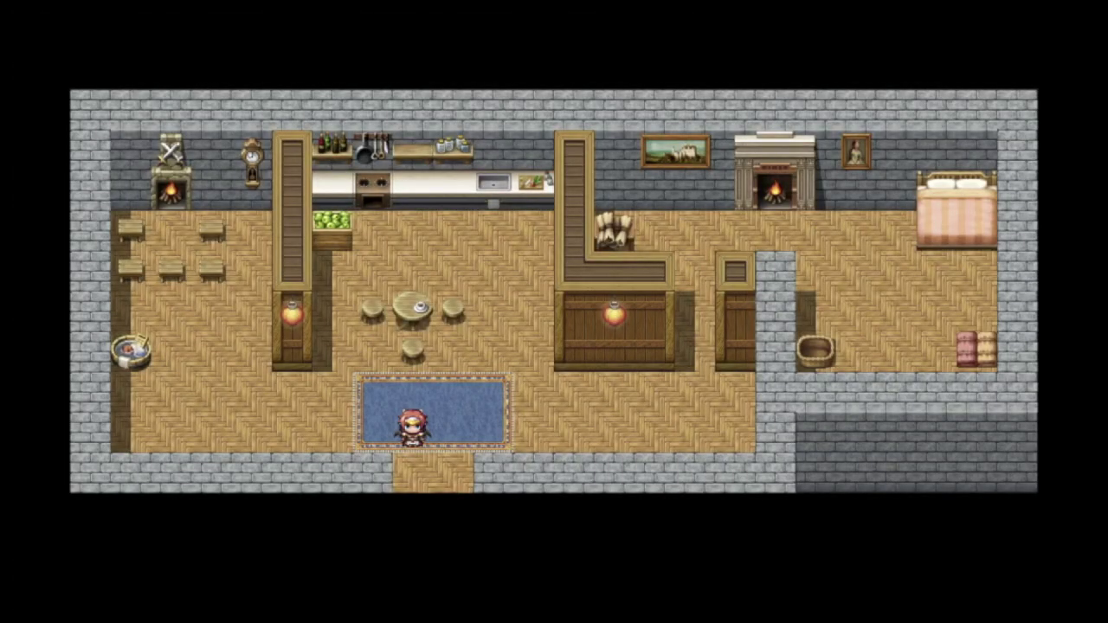
key("Right")
key("Right")
key("Right")
key("Right")
key("Right")
key("Right")
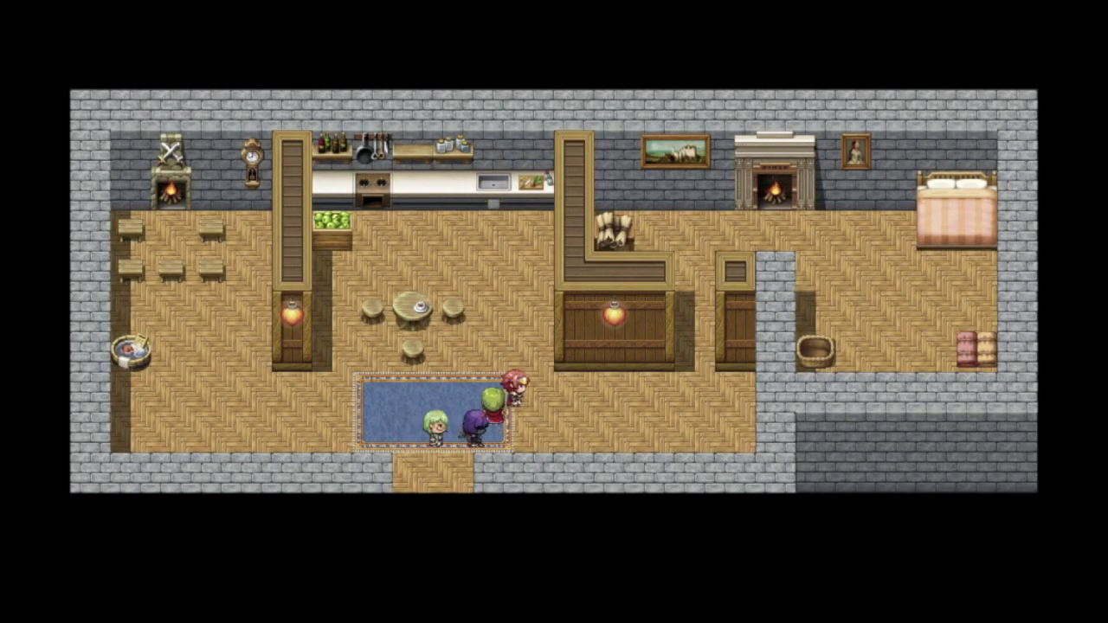
key("Up")
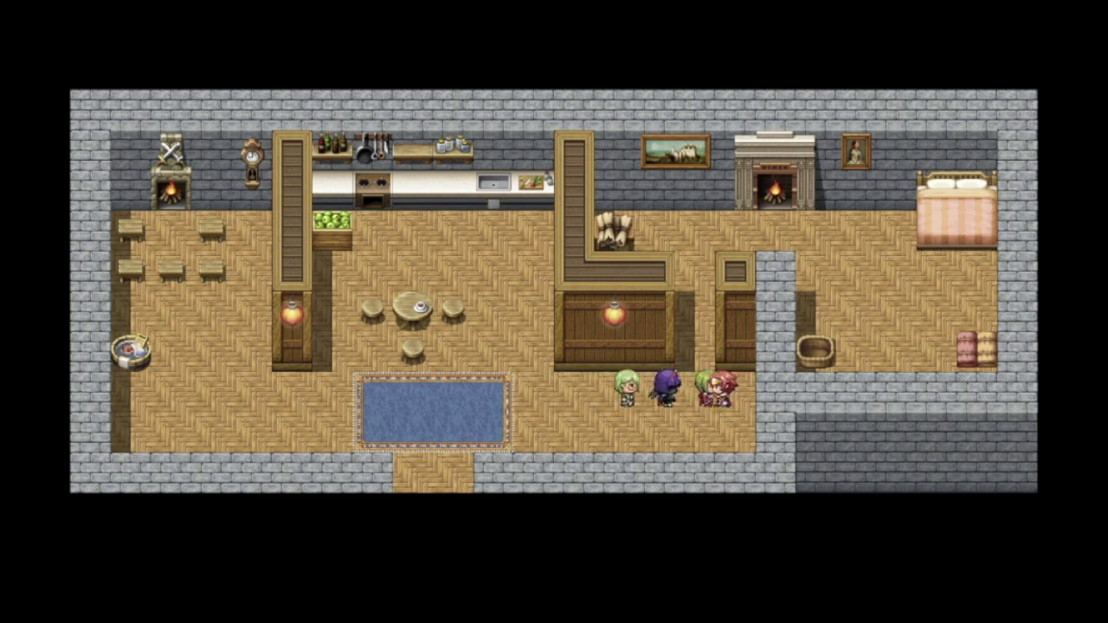
key("Up")
key("Right")
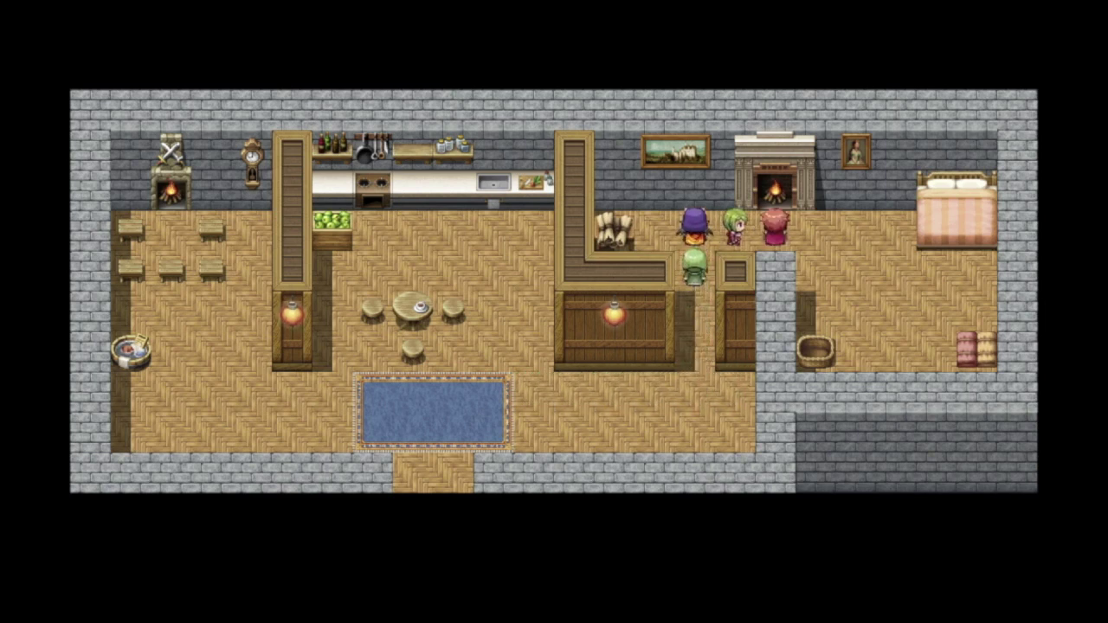
Walk the party past the fireplace to the bed and leave the house for Snow Town
key("Right")
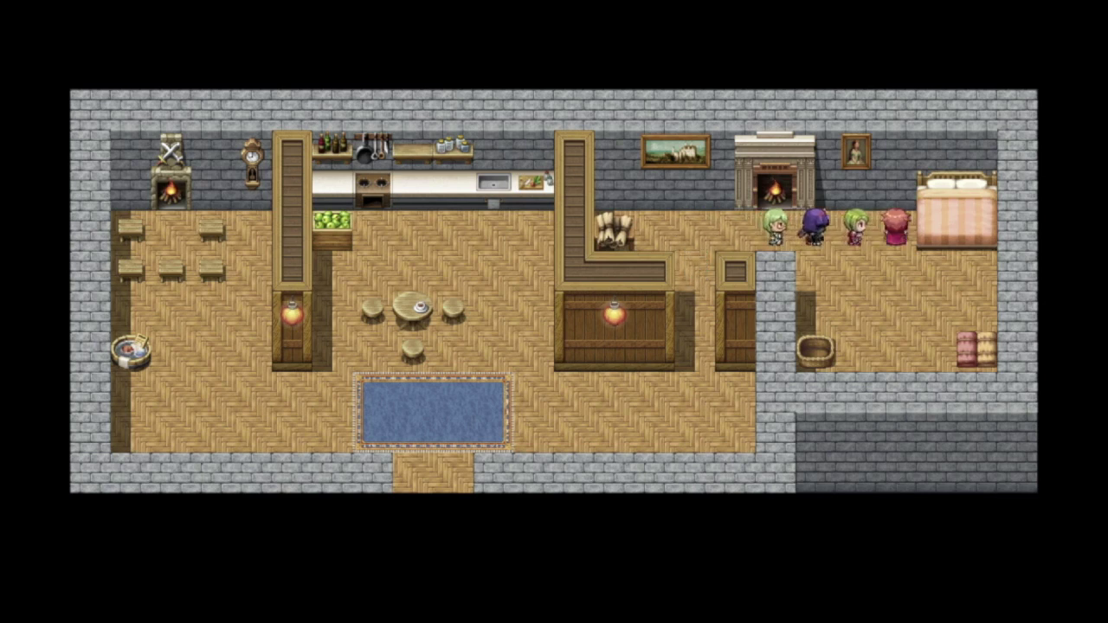
key("Down")
key("Left")
key("Up")
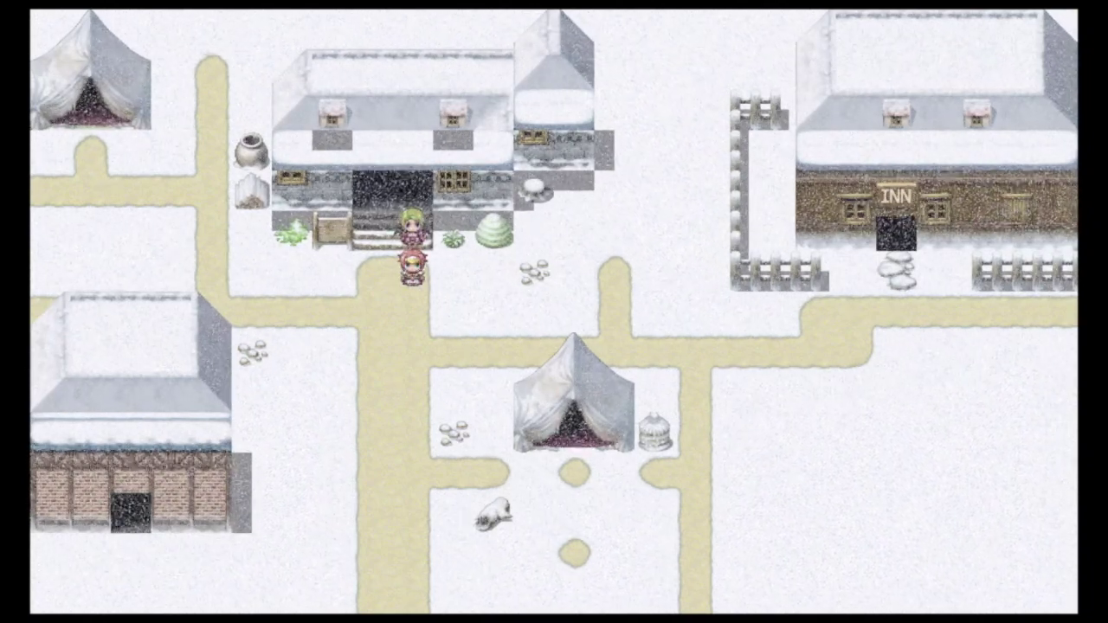
Walk the party along the snowy path south of the elder's house to look over the town
key("Left")
key("Down")
key("Down")
key("Down")
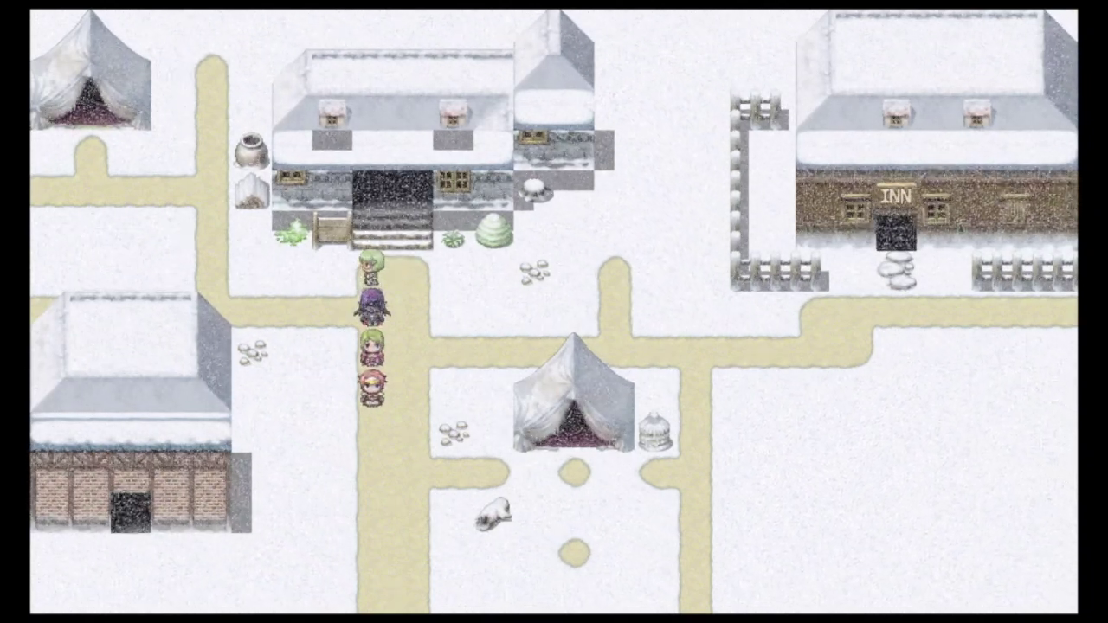
key("Right")
key("Right")
key("Down")
key("Left")
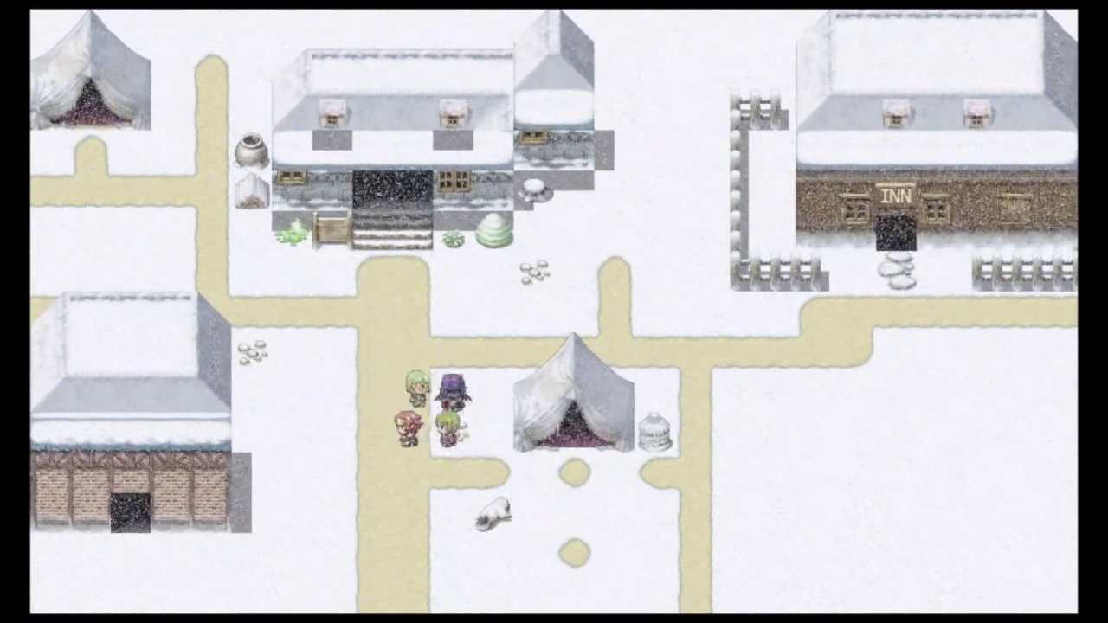
Lead the party past the elder's house towards the tent in the town's northwest corner
key("Left")
key("Left")
key("Up")
key("Up")
key("Up")
key("Up")
key("Left")
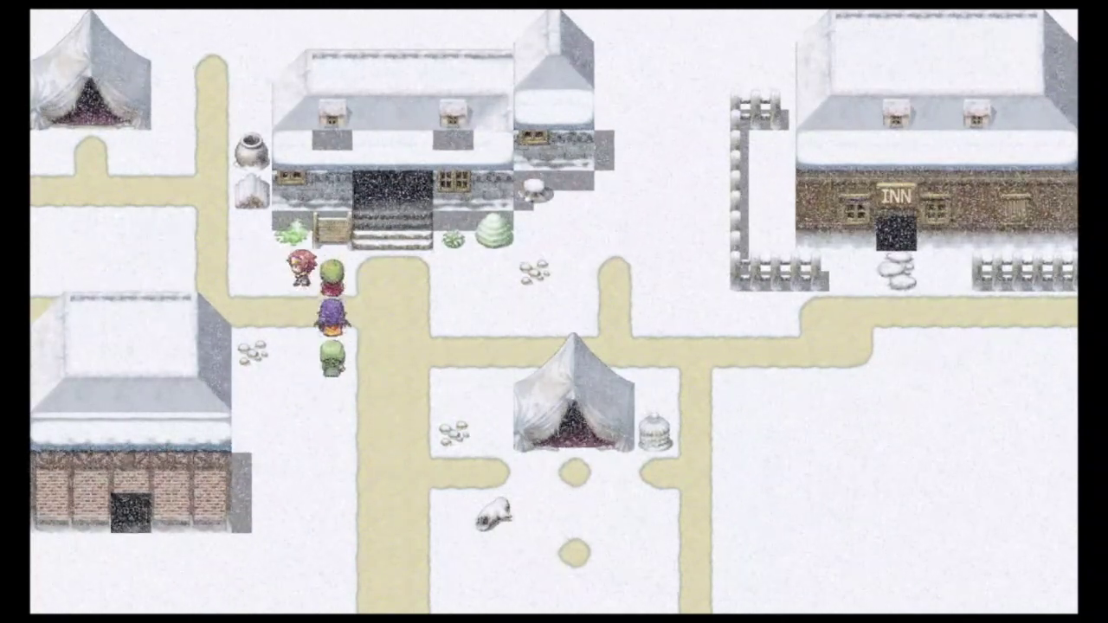
key("Left")
key("Left")
key("Left")
key("Left")
key("Left")
key("Up")
key("Up")
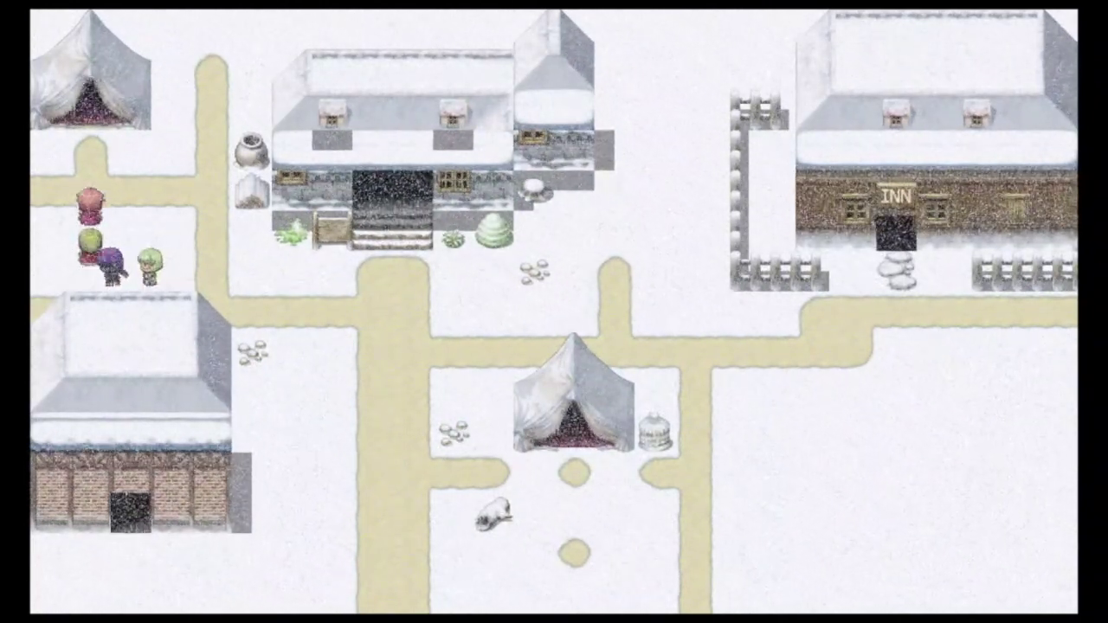
Continue the playtest tour through the town's tents, ending inside the tent with the food counter
key("Up")
key("Up")
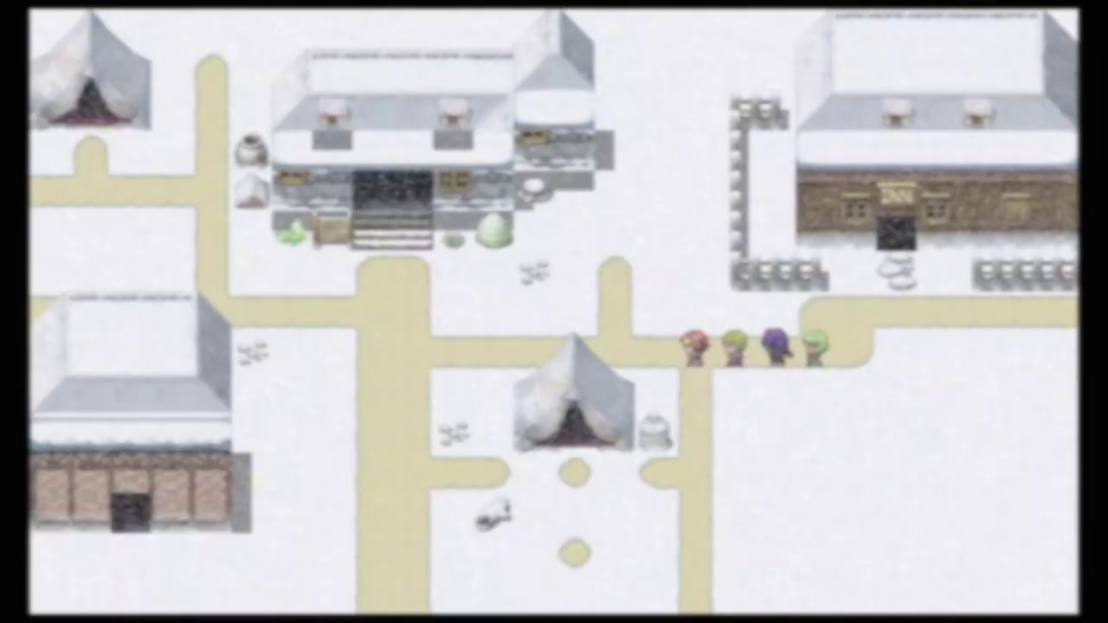
key("Down")
key("Down")
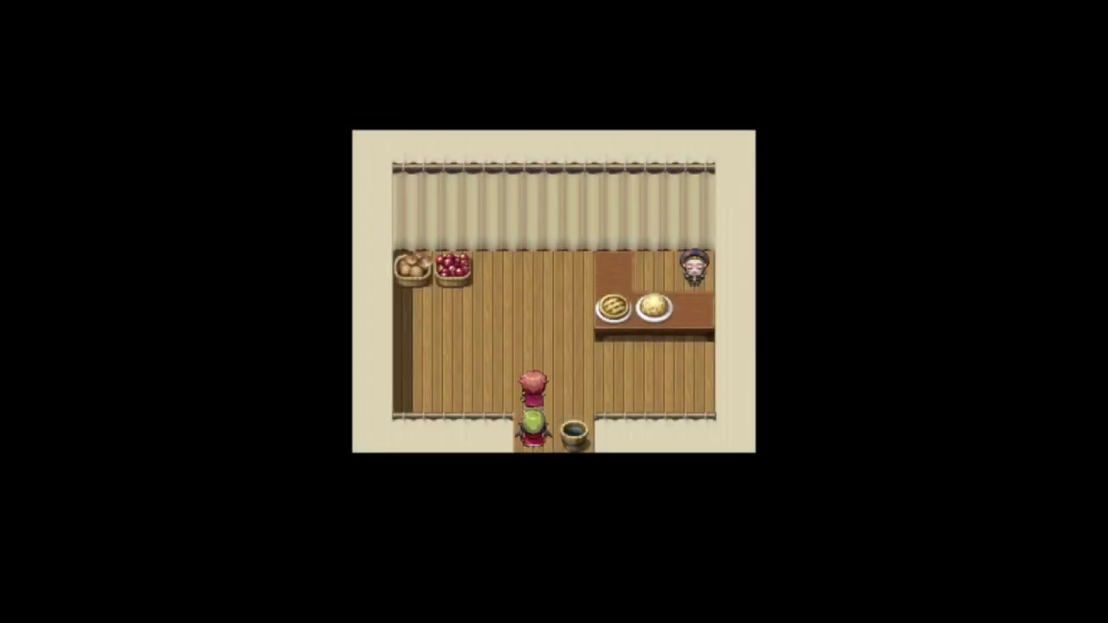
Walk the party to the food tent's counter and talk to the shopkeeper
key("Right")
key("Up")
key("Return")
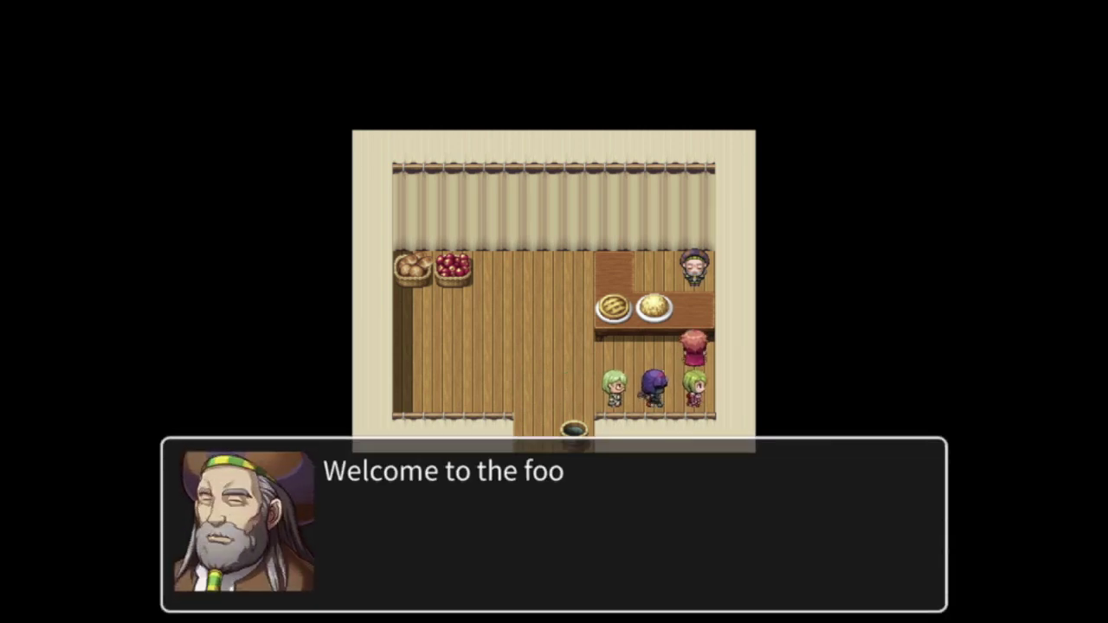
key("Return")
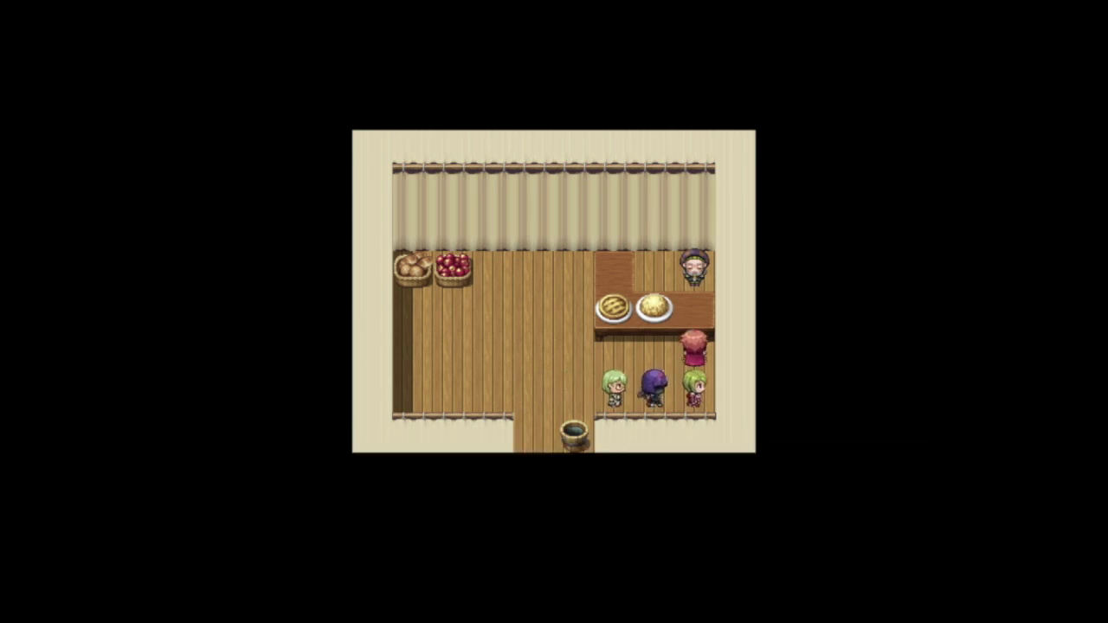
Buy rice from the plate on the counter, answering Yes to the purchase question
key("Left")
key("Up")
key("Return")
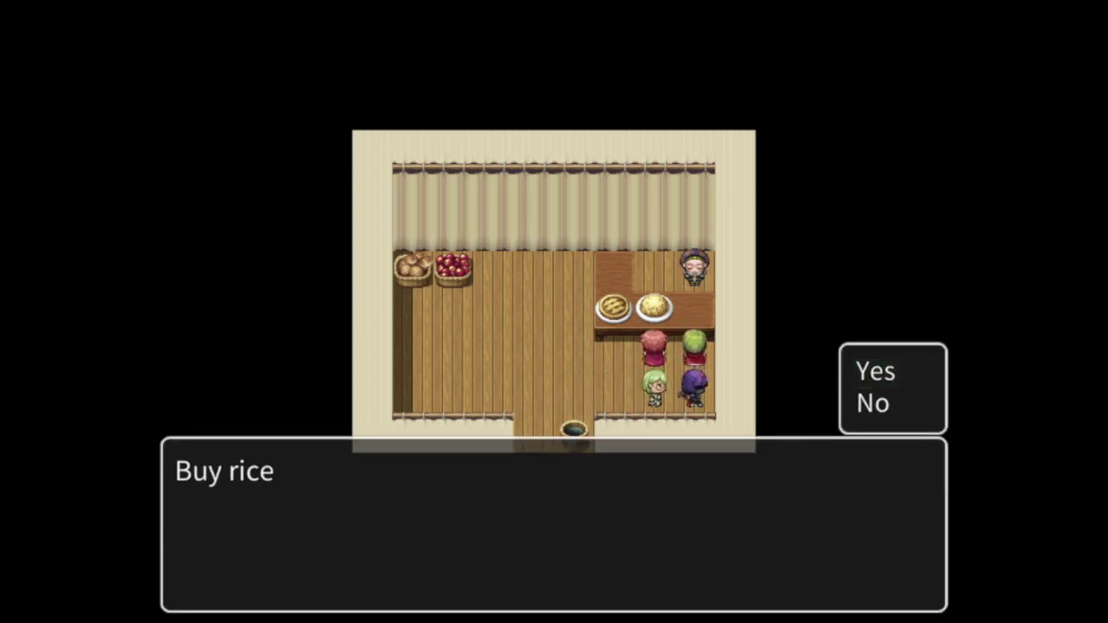
key("Return")
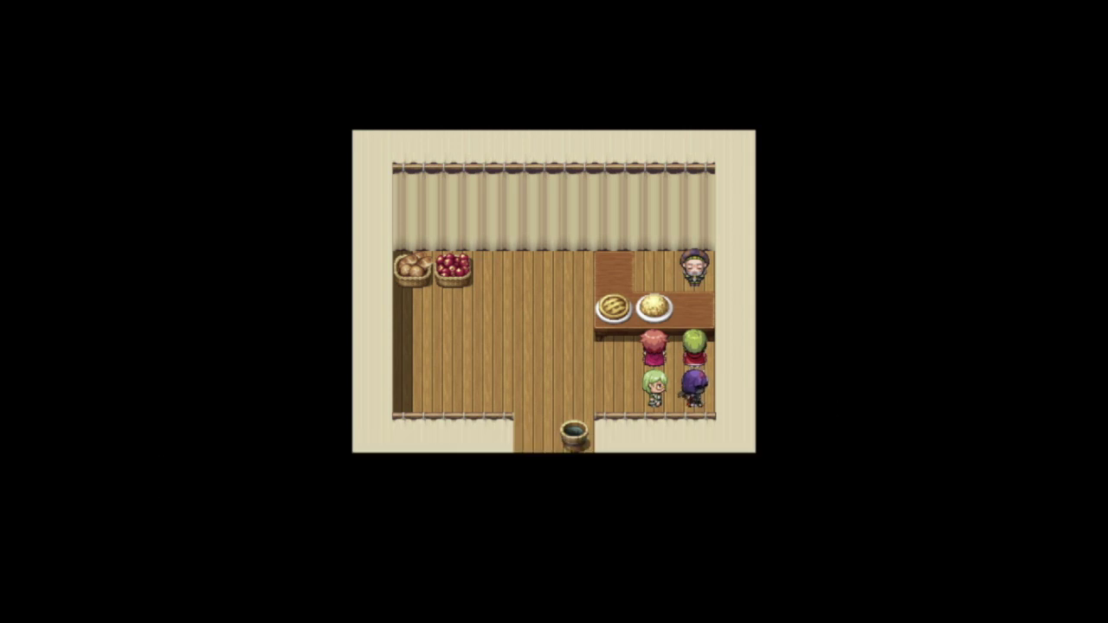
Lead the party away from the counter and check its gold in the party overview
key("Left")
key("Escape")
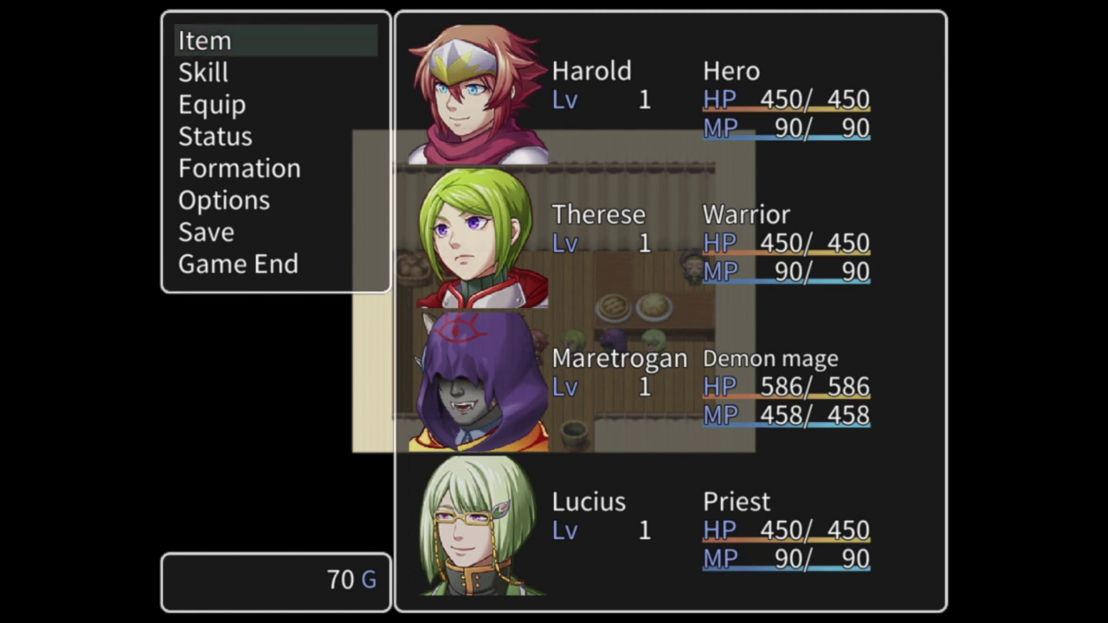
key("Down")
key("Down")
key("Down")
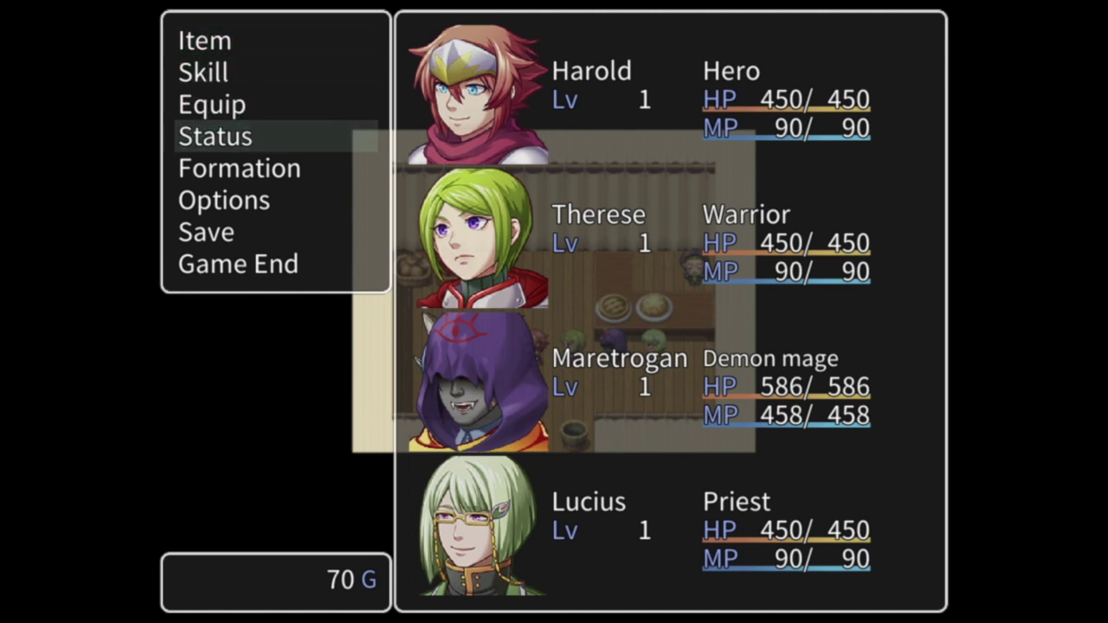
key("Down")
key("Down")
key("Down")
key("Down")
key("Escape")
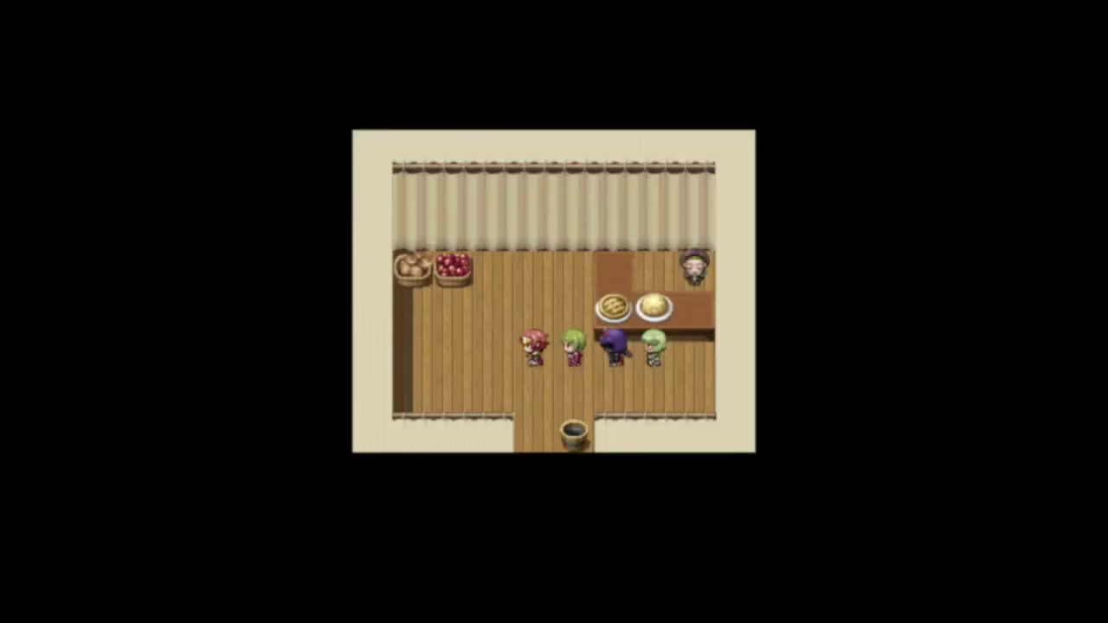
Choose the 5 for 25 gold offer at the bread basket and check the party's remaining gold
key("Left")
key("Left")
key("Up")
key("Return")
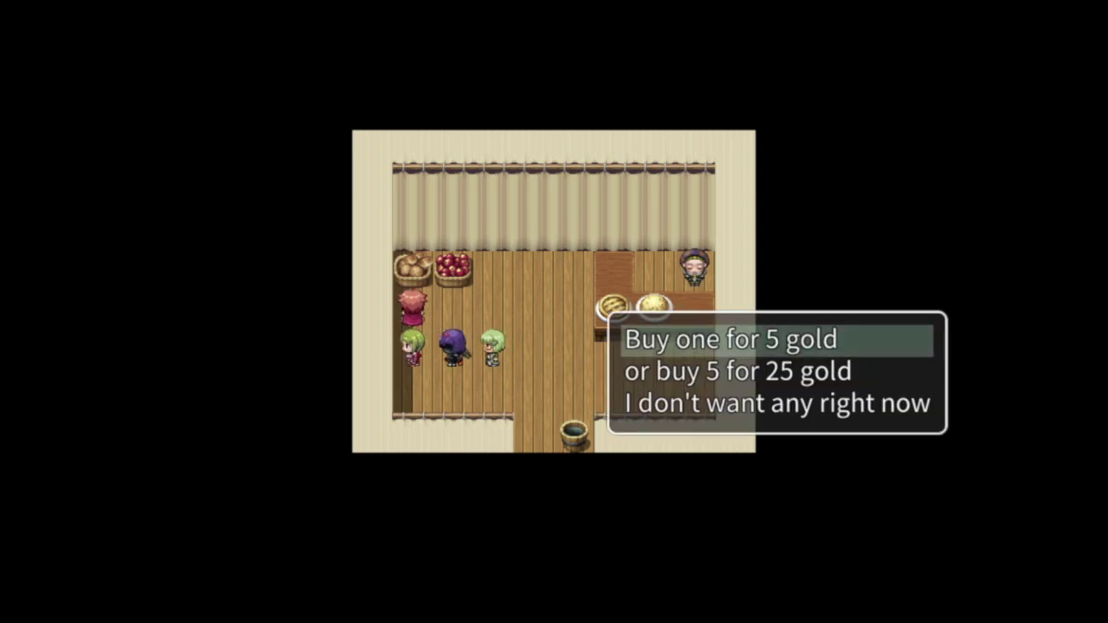
key("Down")
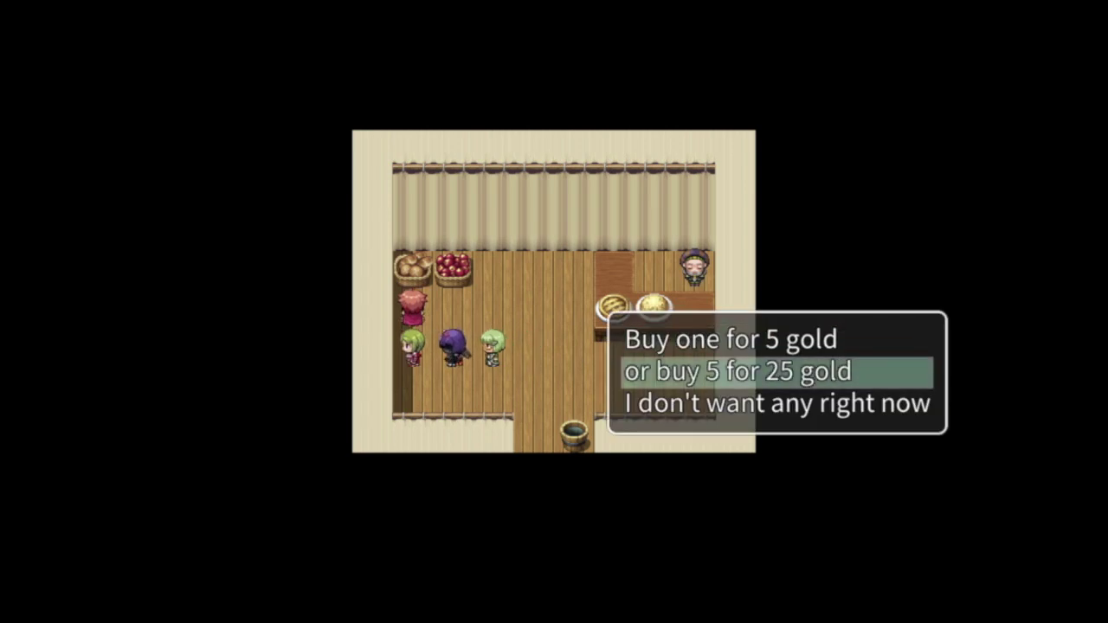
key("Return")
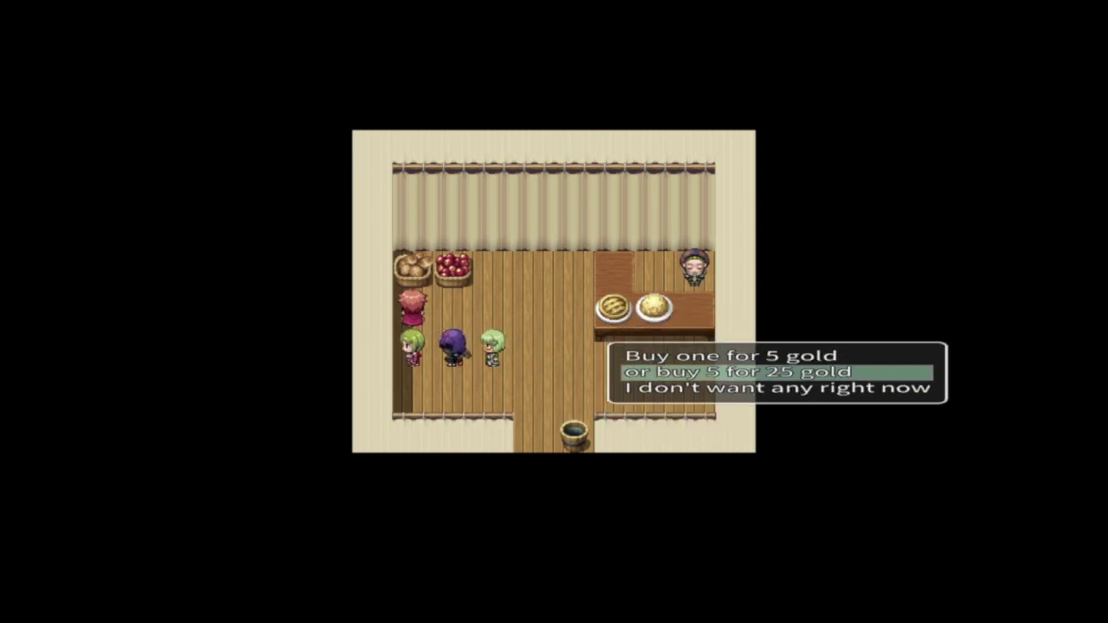
key("Escape")
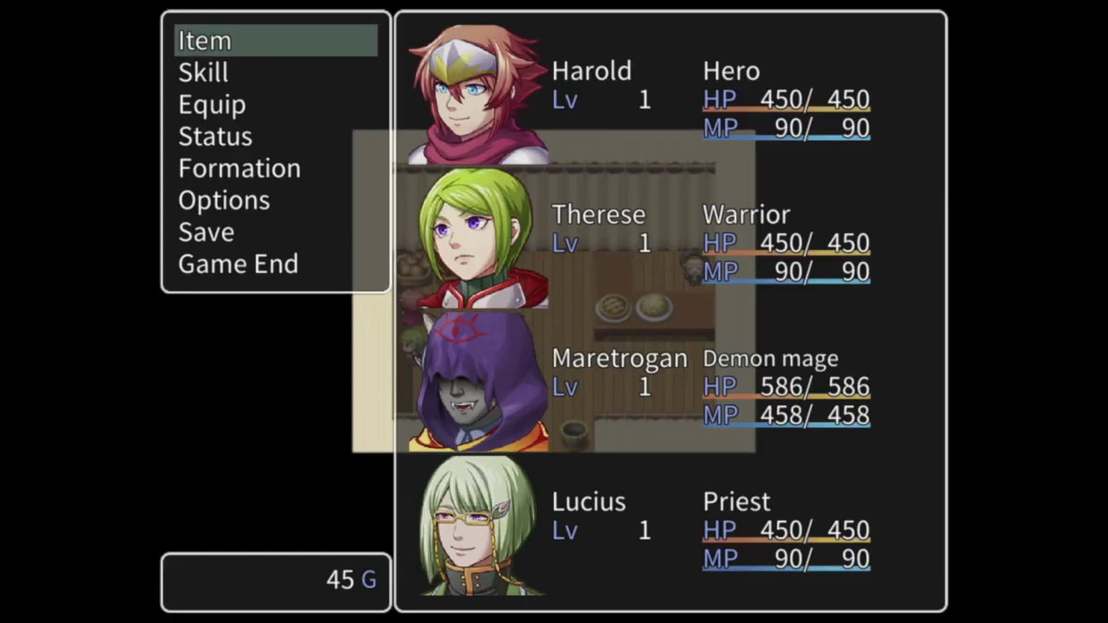
key("Escape")
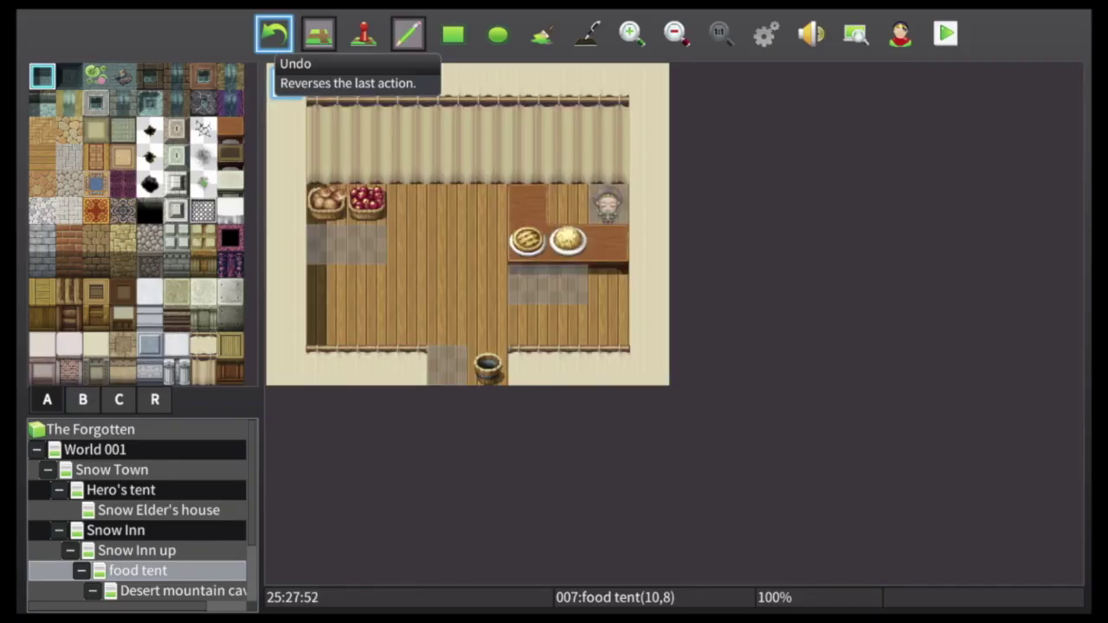
Return to the food tent map in event mode and open the event below the bread basket at its contents
key("F6")
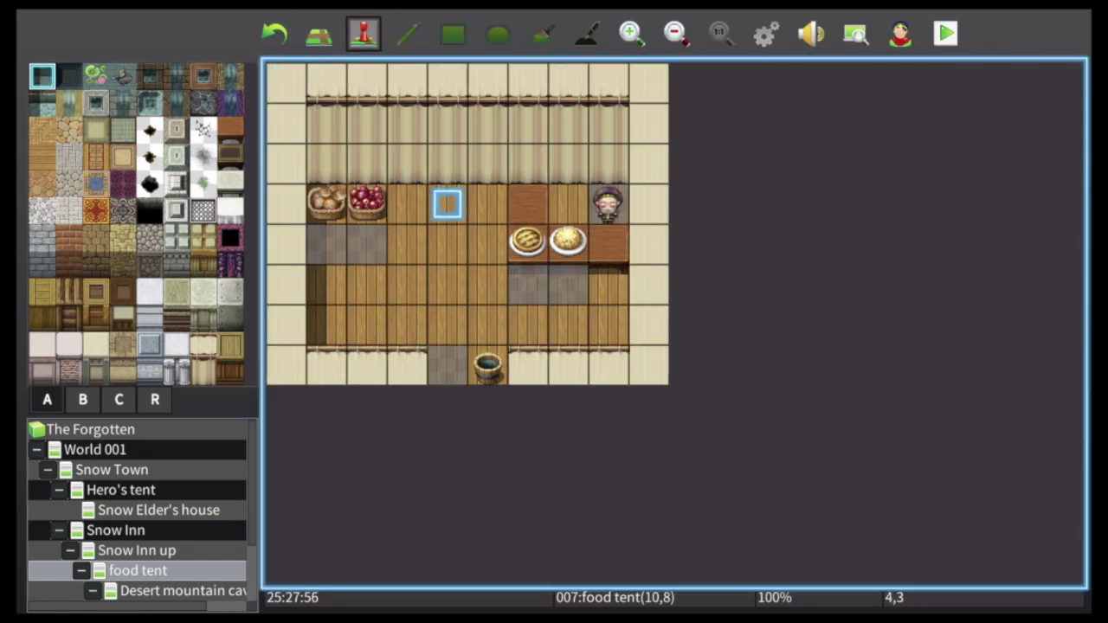
key("Return")
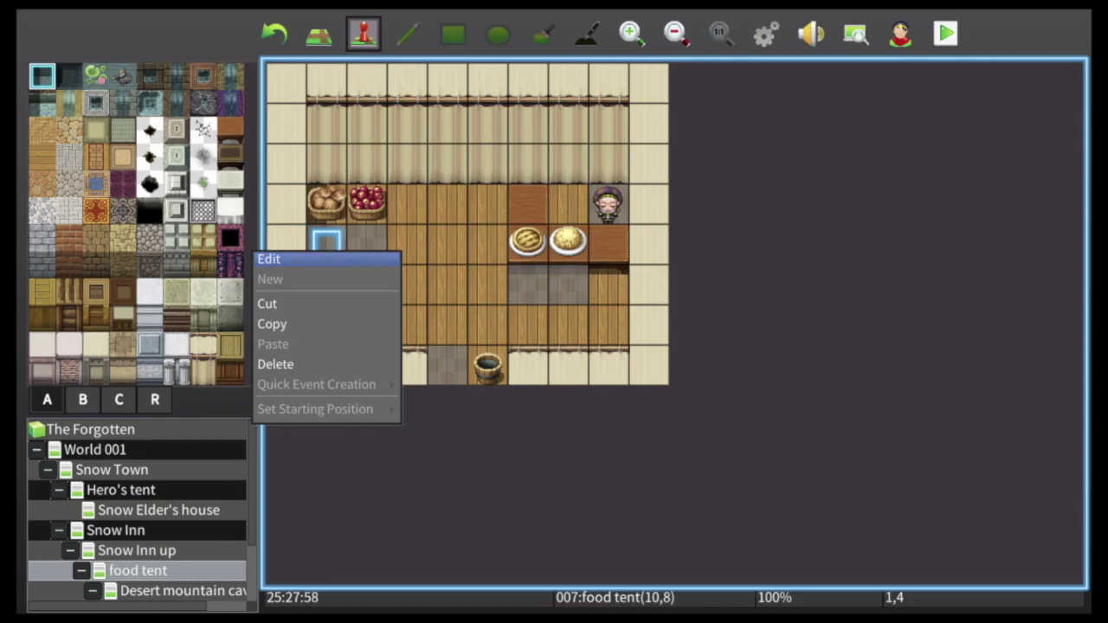
key("Return")
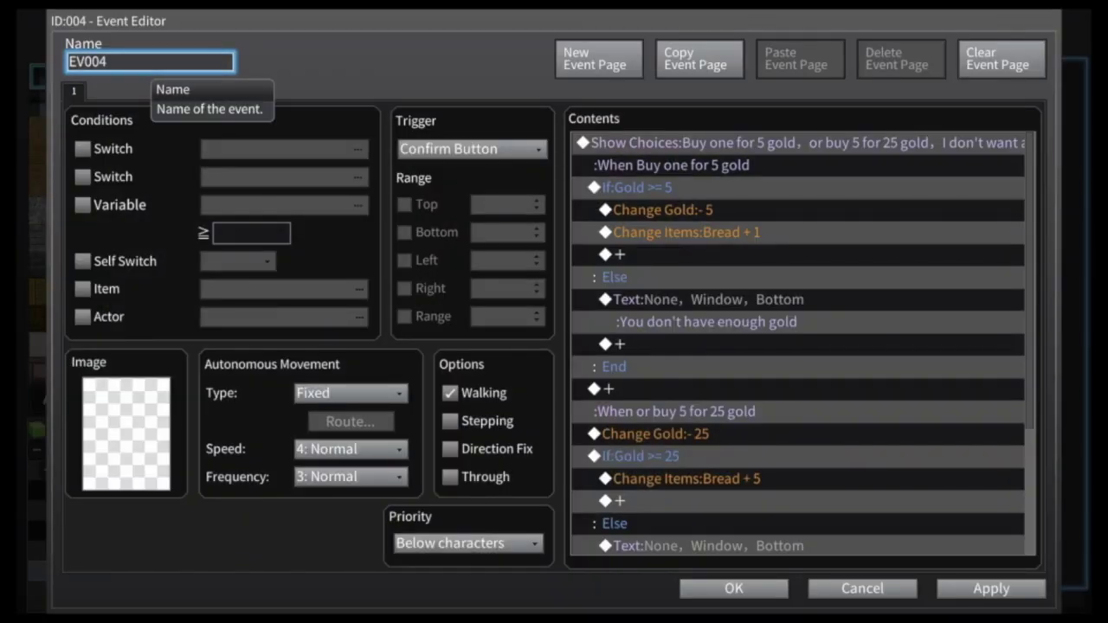
key("Tab")
key("Tab")
key("Tab")
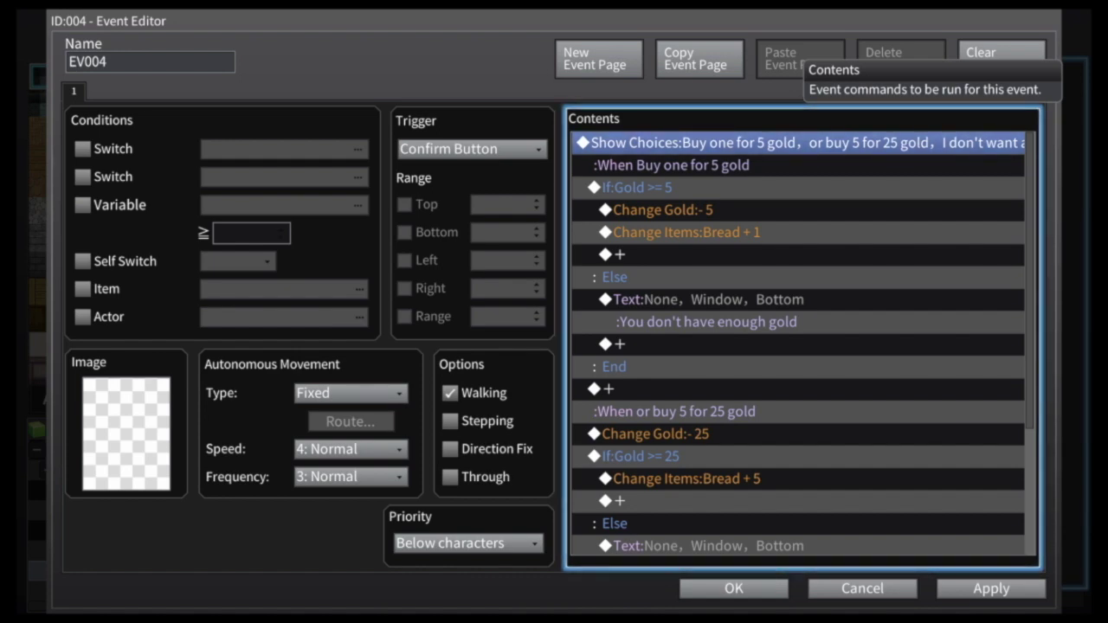
Review the choice texts in the bread event's Show Choices command, including the single, five-piece and decline options
right_click(727, 145)
left_click(746, 178)
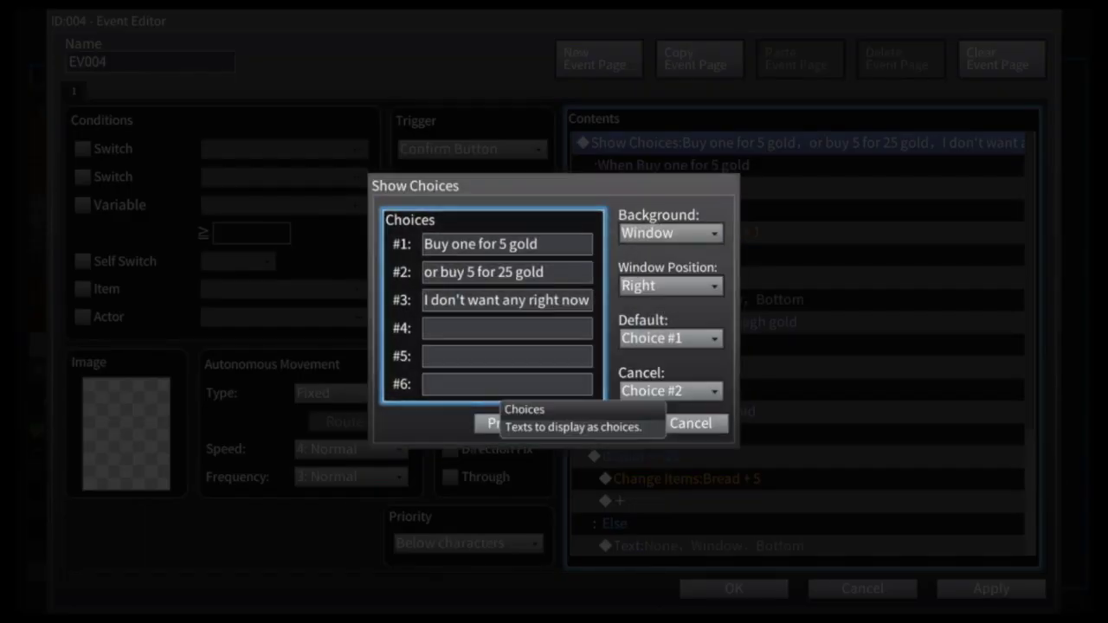
left_click(506, 272)
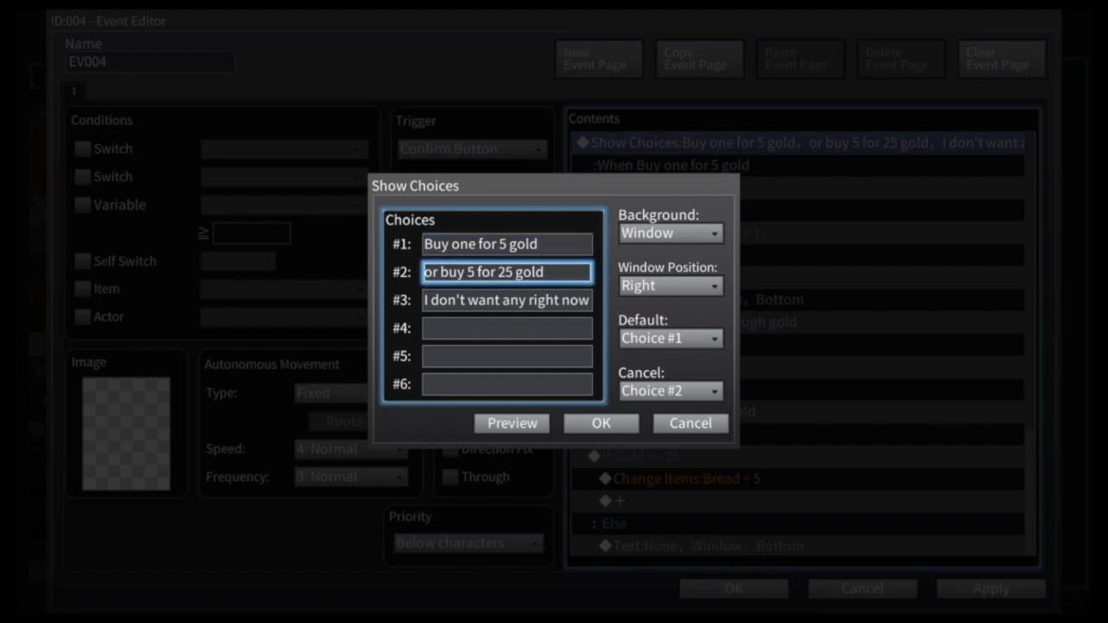
left_click(506, 300)
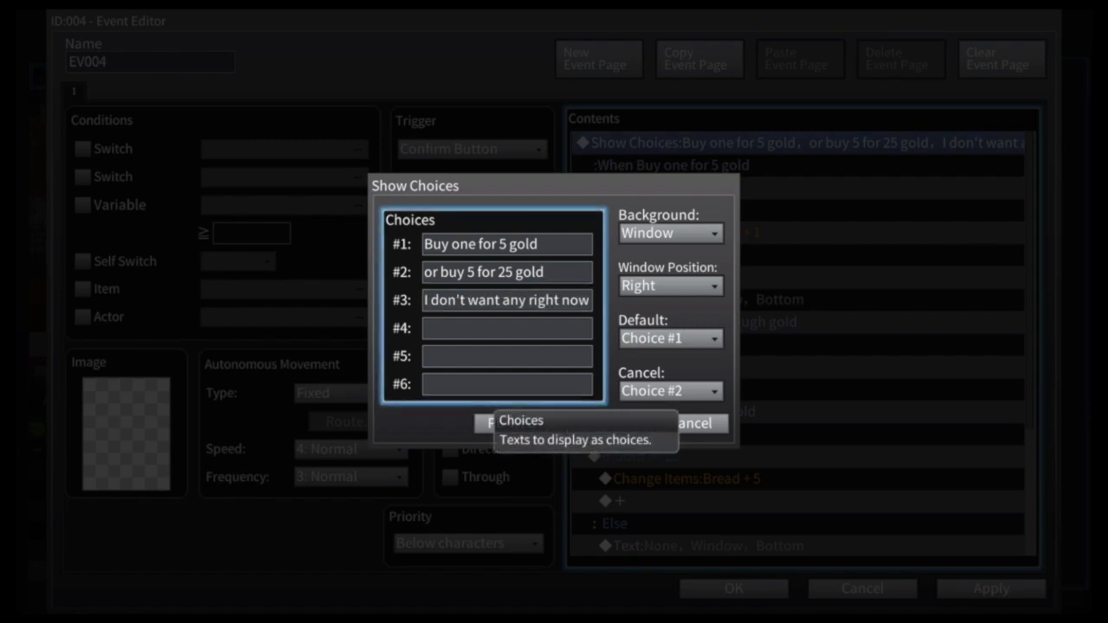
key("Return")
Examine the Conditional Branch for buying one bread, including its gold comparison and required amount
left_click(797, 187)
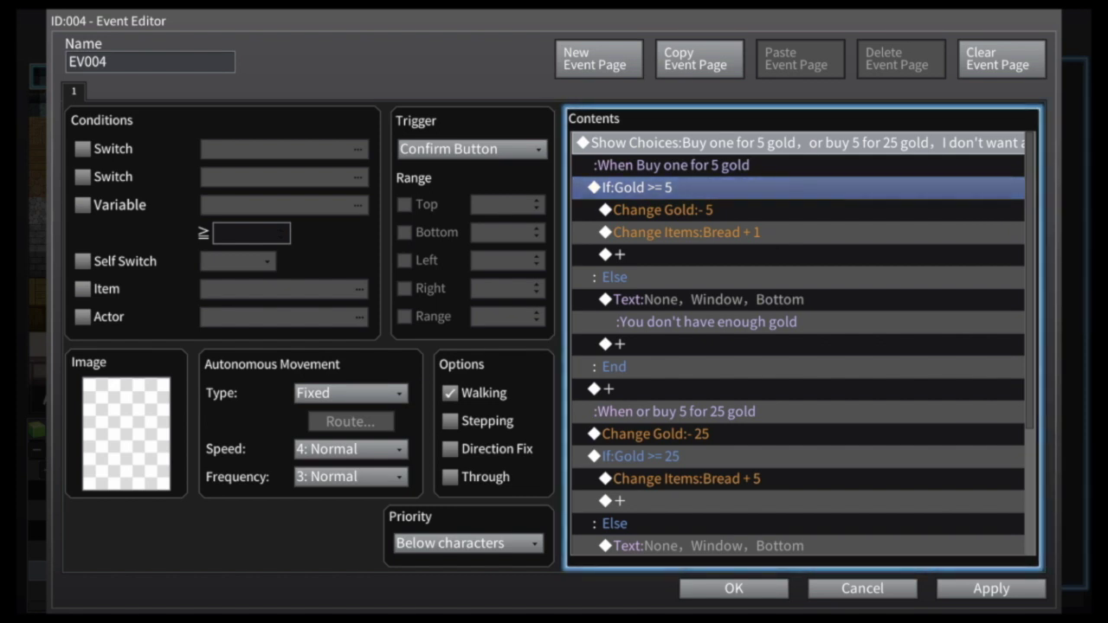
key("Return")
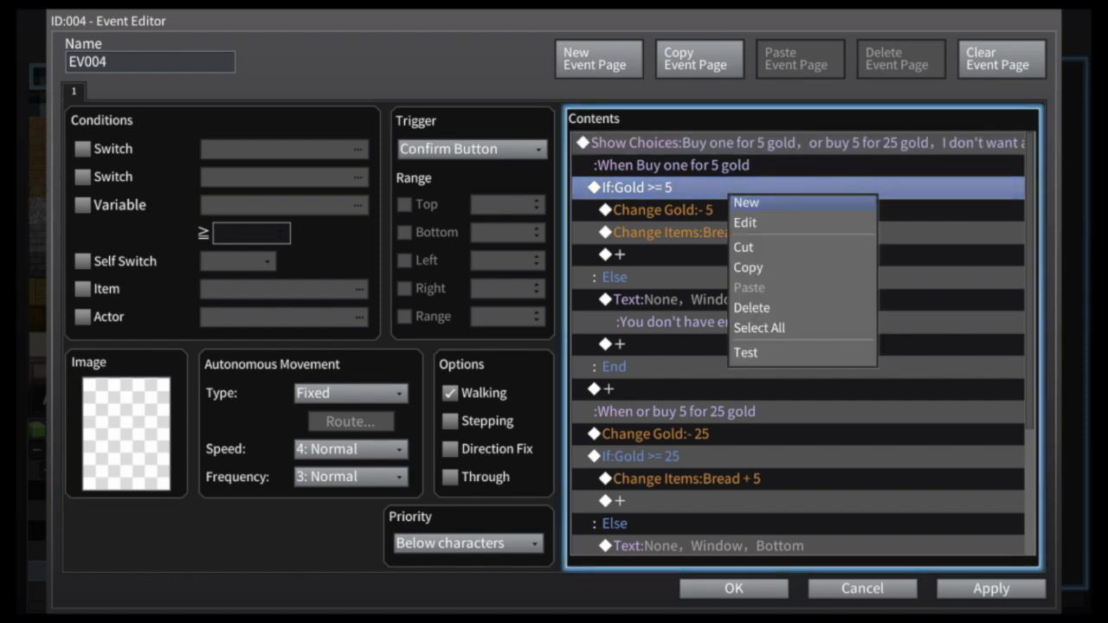
key("Down")
key("Return")
key("Down")
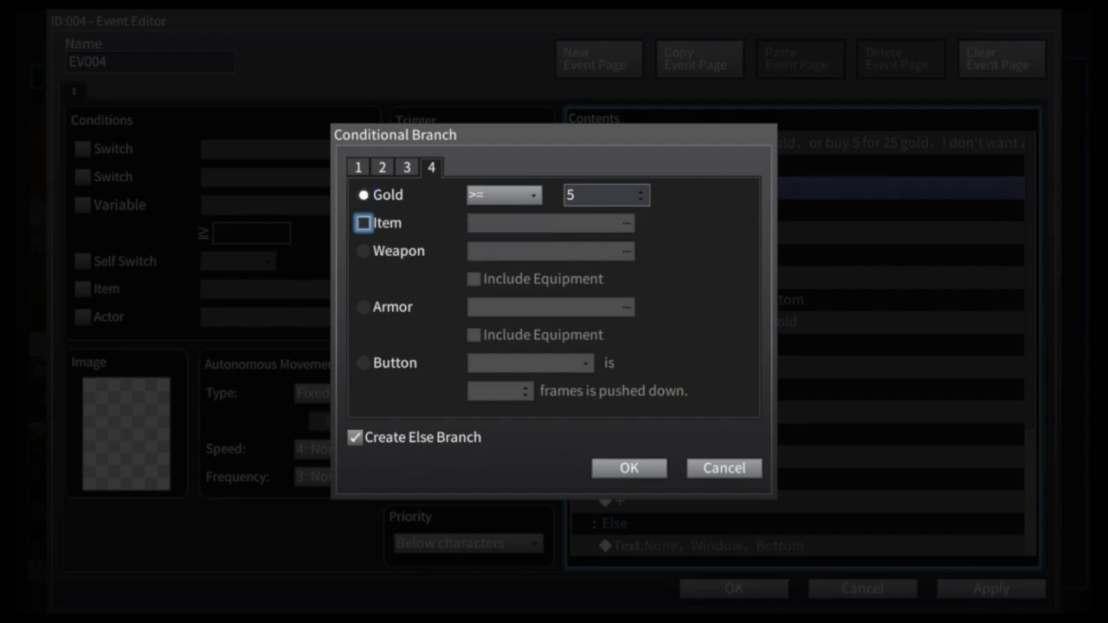
key("Down")
key("Down")
key("Down")
key("Down")
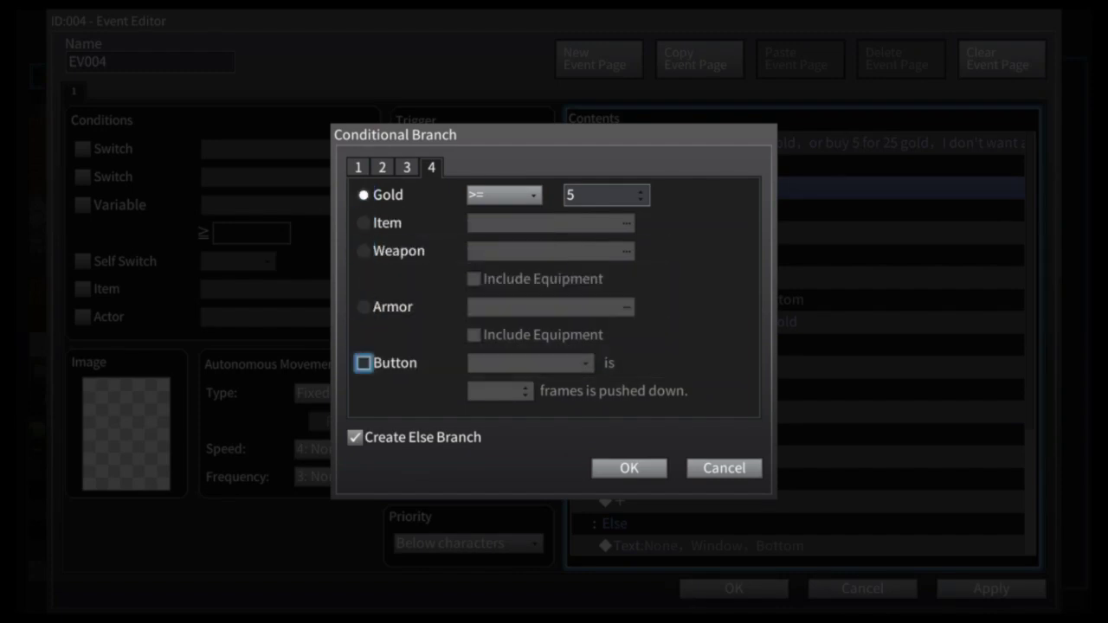
key("Up")
key("Up")
key("Up")
key("Up")
key("Up")
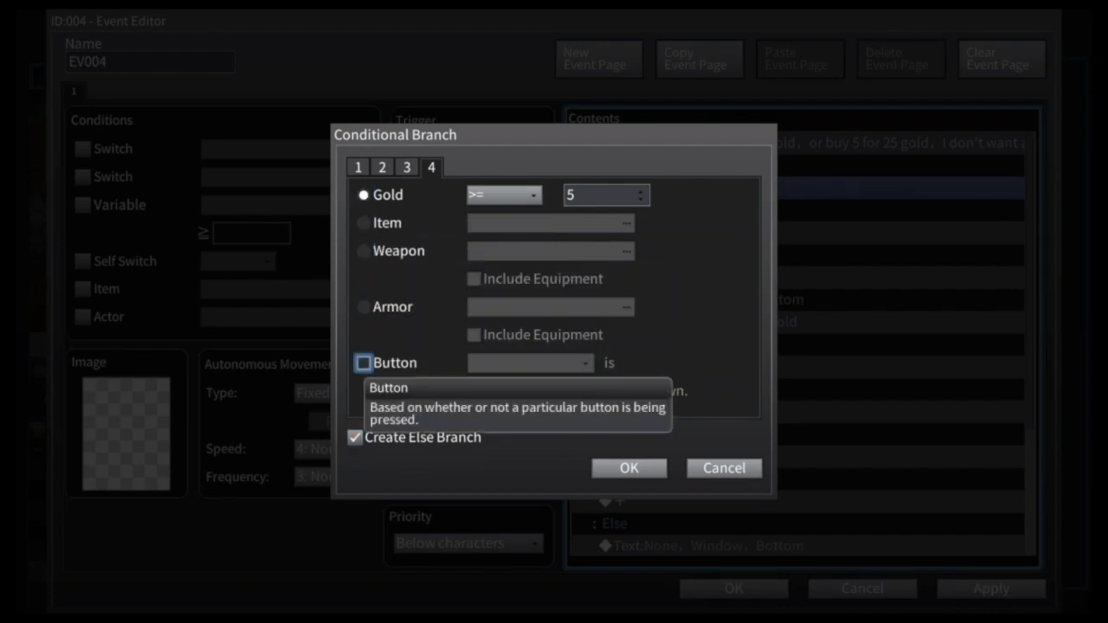
key("Tab")
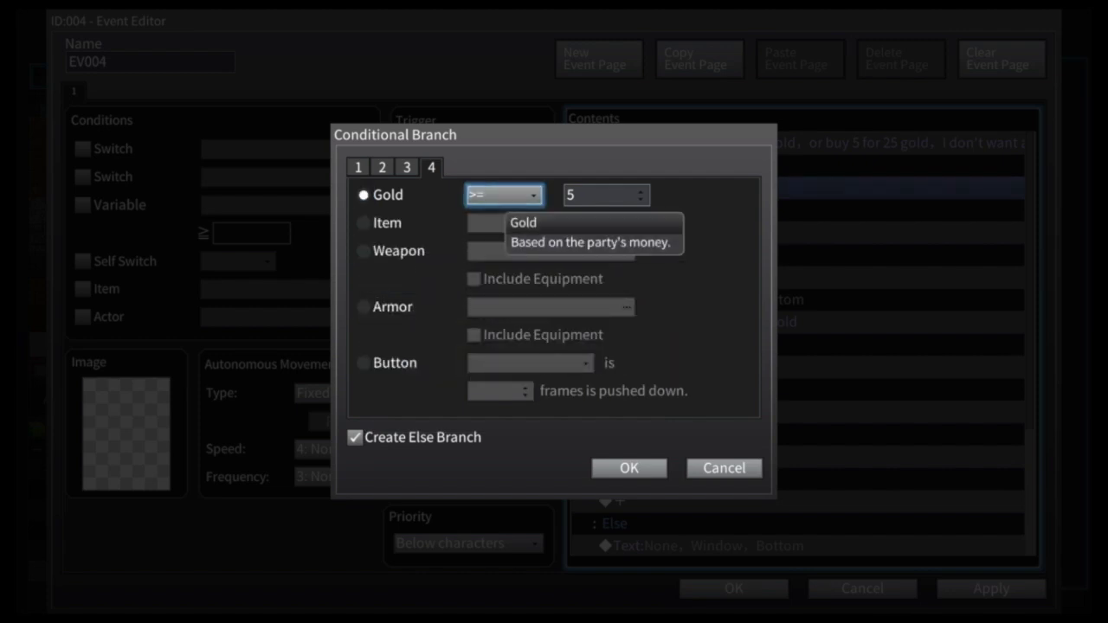
key("alt+Down")
key("Return")
key("Return")
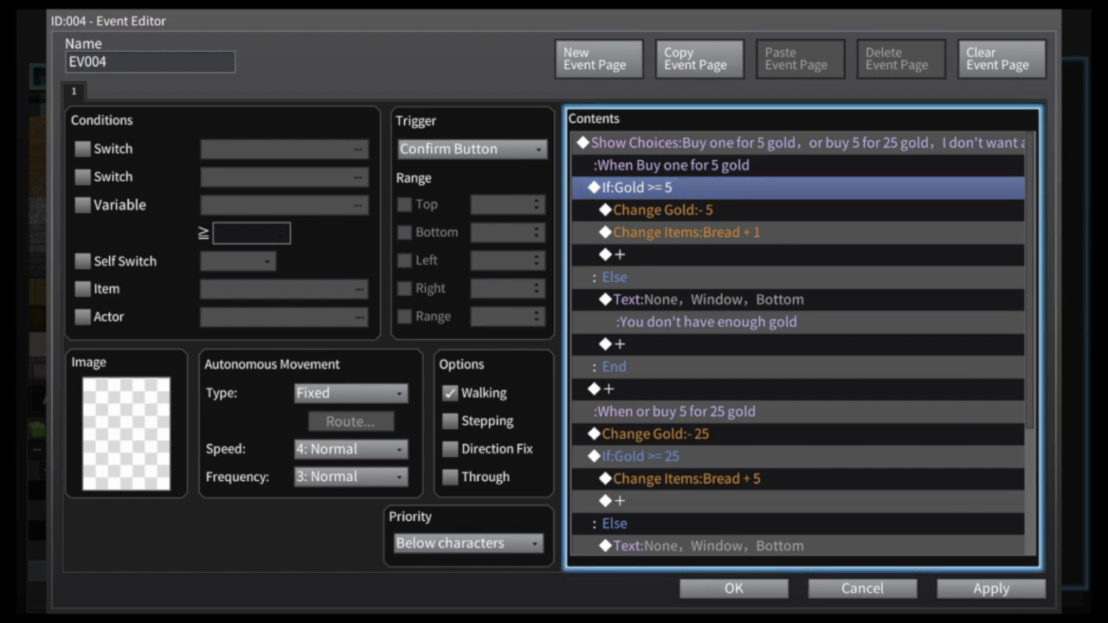
Review the operation and operand of the Change Gold command in the single-bread branch
key("shift+Down")
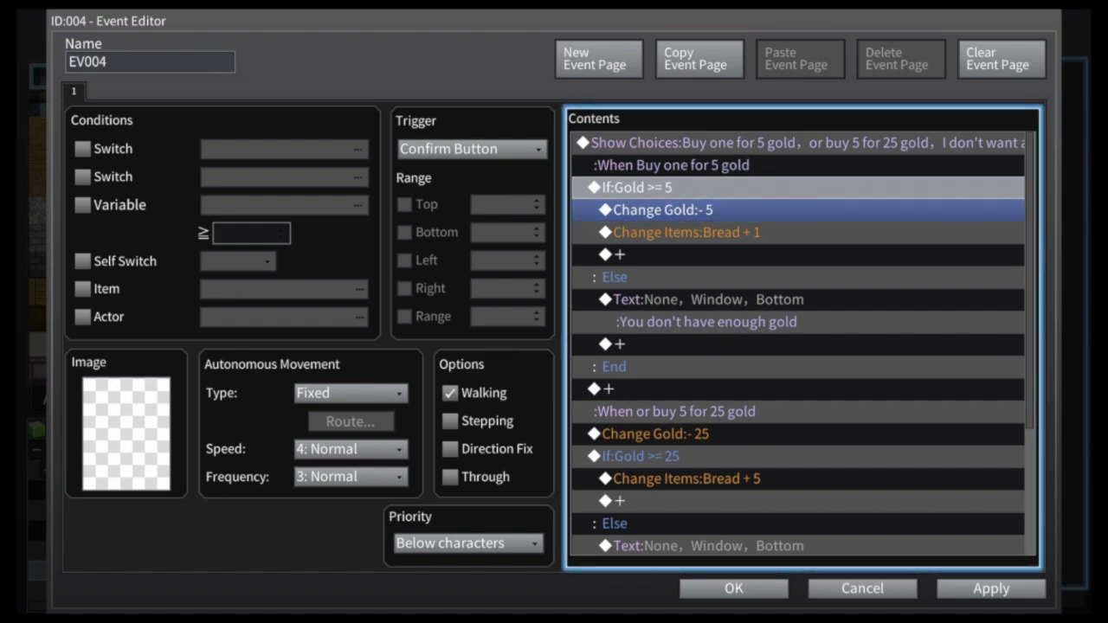
right_click(729, 218)
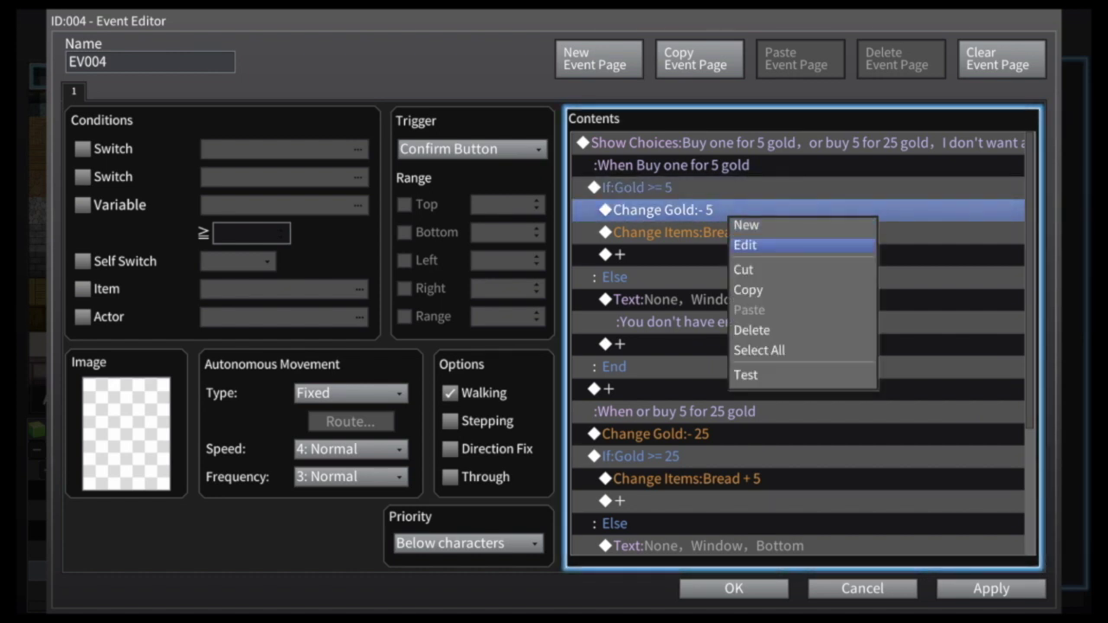
left_click(745, 245)
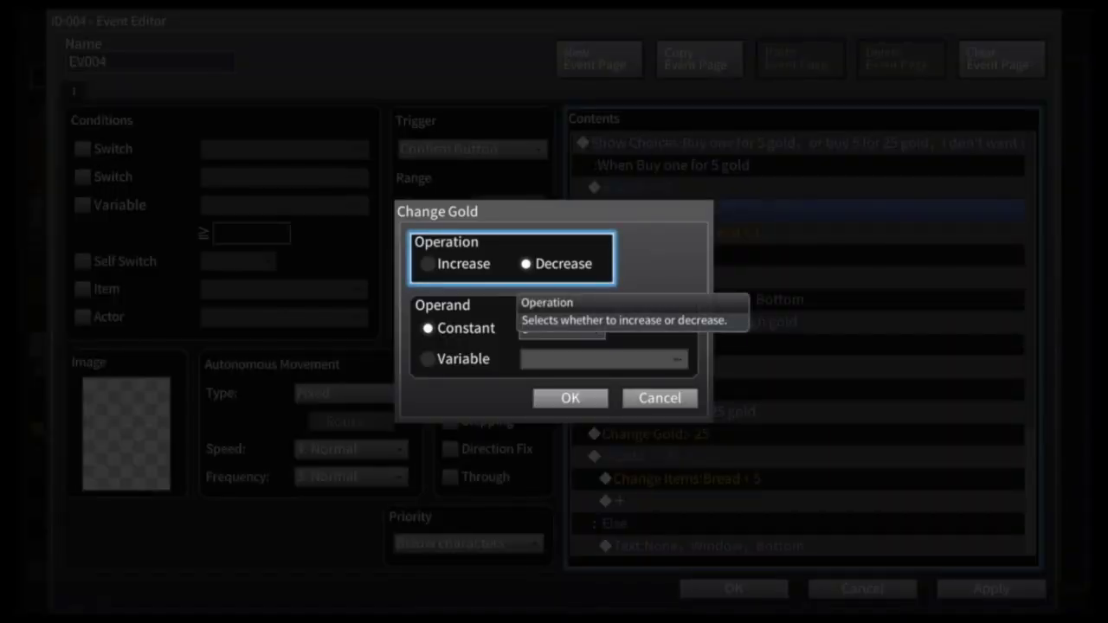
key("Tab")
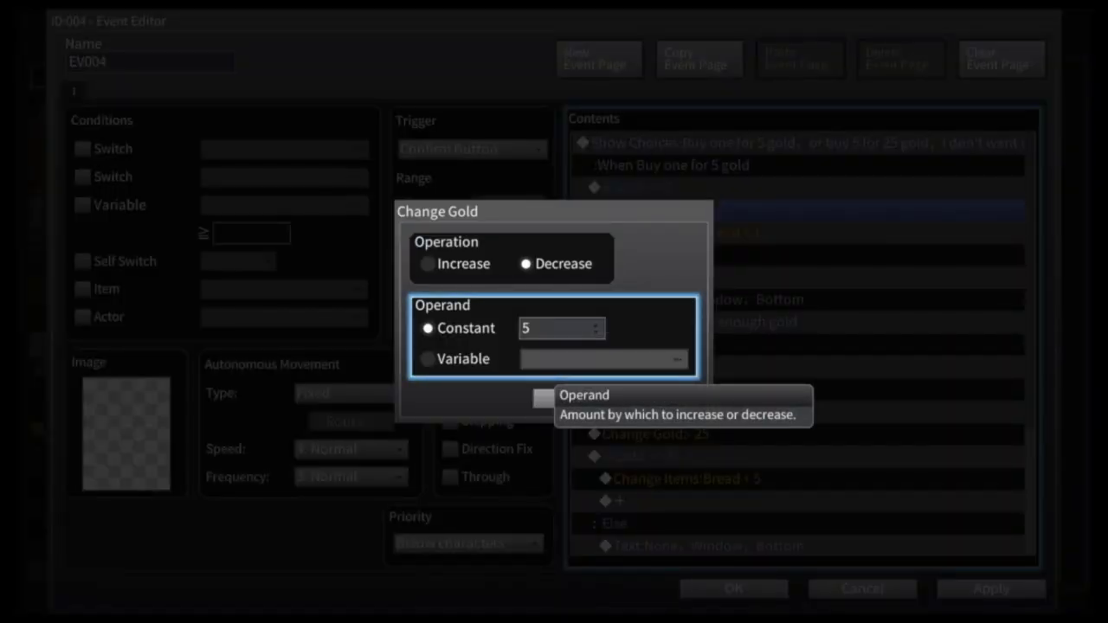
key("shift+Tab")
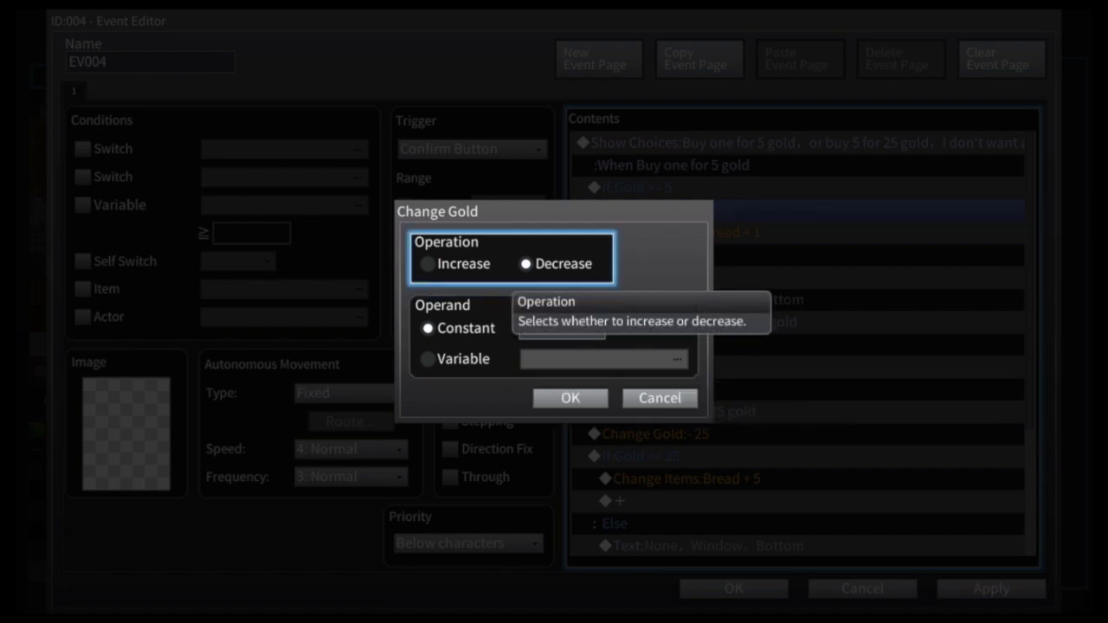
key("Return")
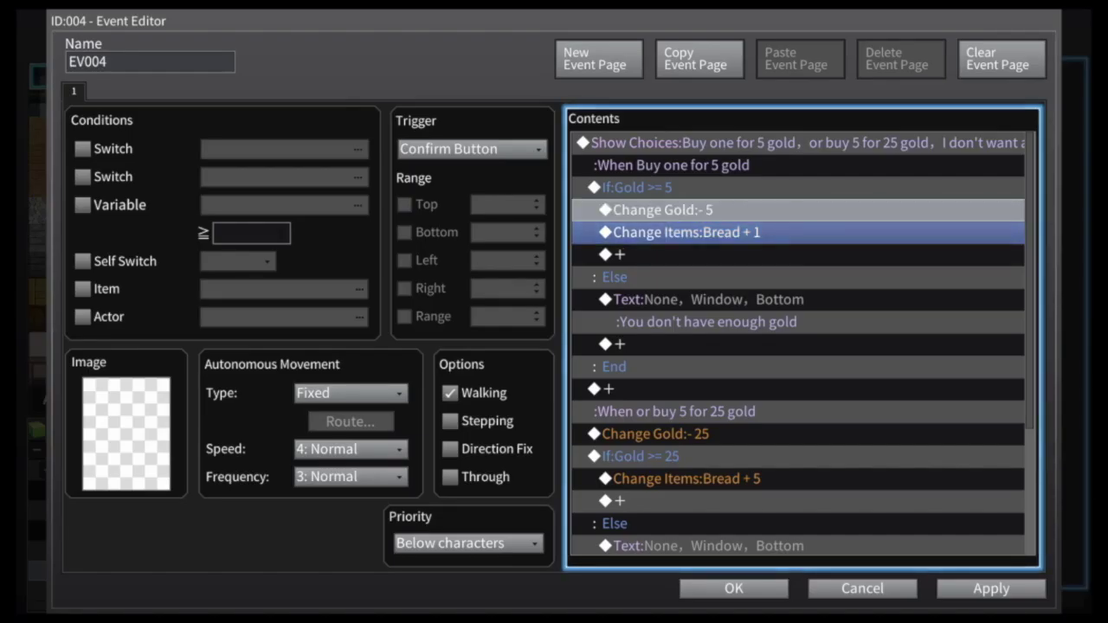
Examine the Change Items command in the single-bread branch, including its item selection, operation and operand
key("Return")
key("Return")
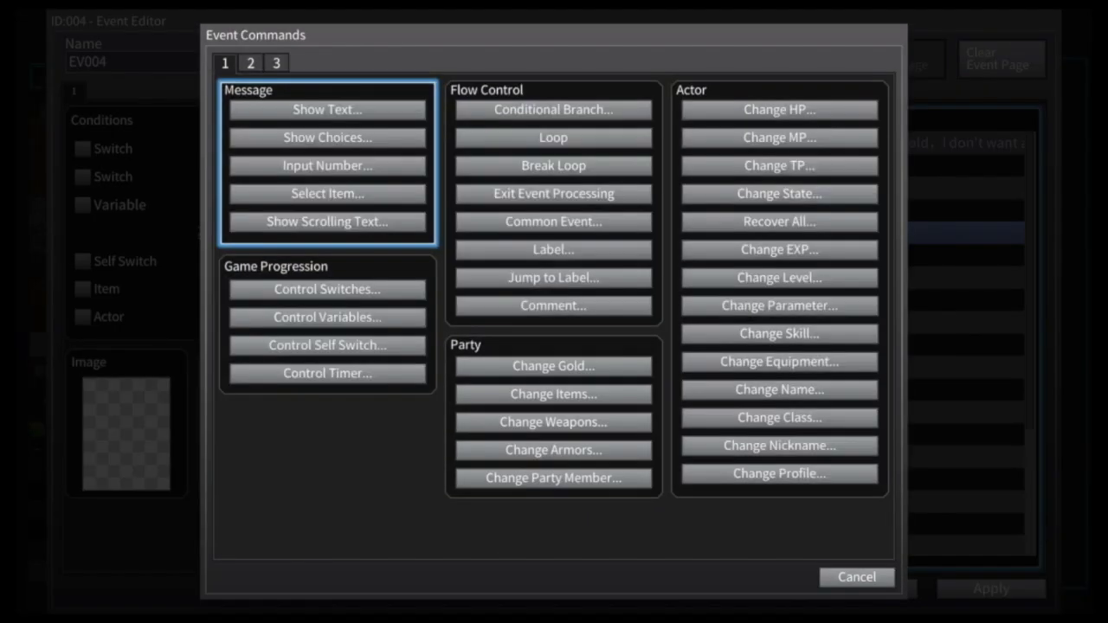
key("Escape")
key("Menu")
key("Down")
key("Return")
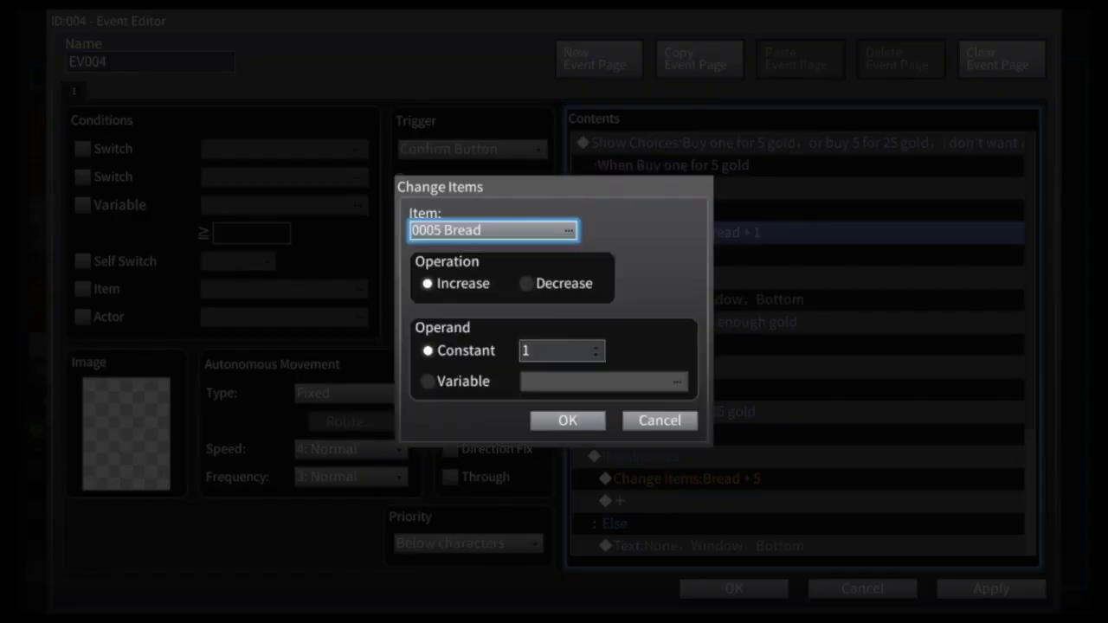
key("Up")
key("Return")
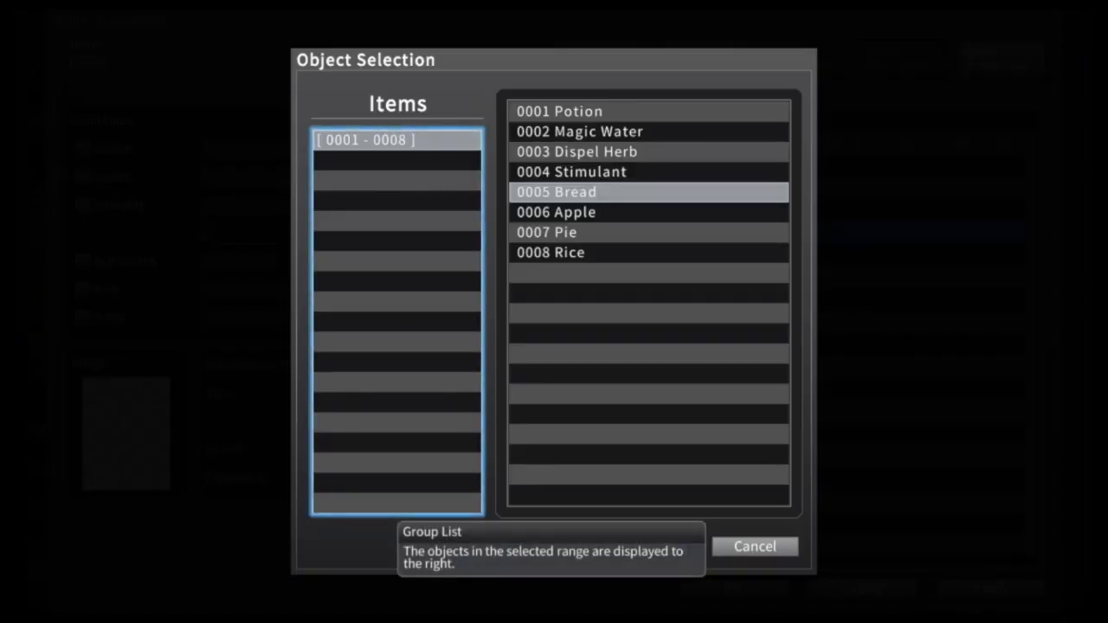
key("Escape")
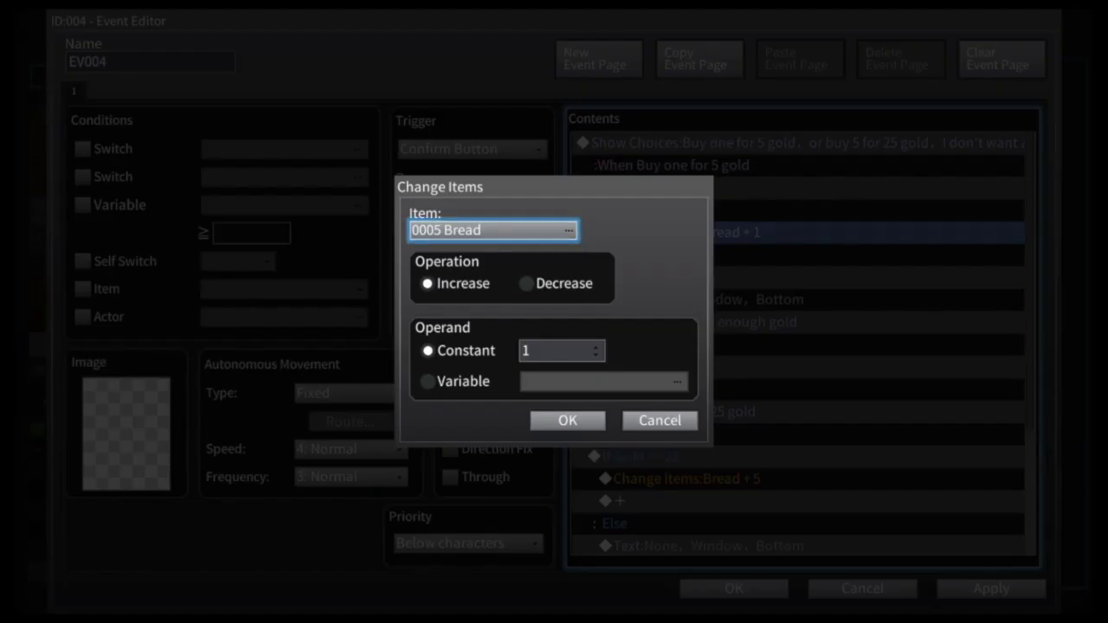
key("Escape")
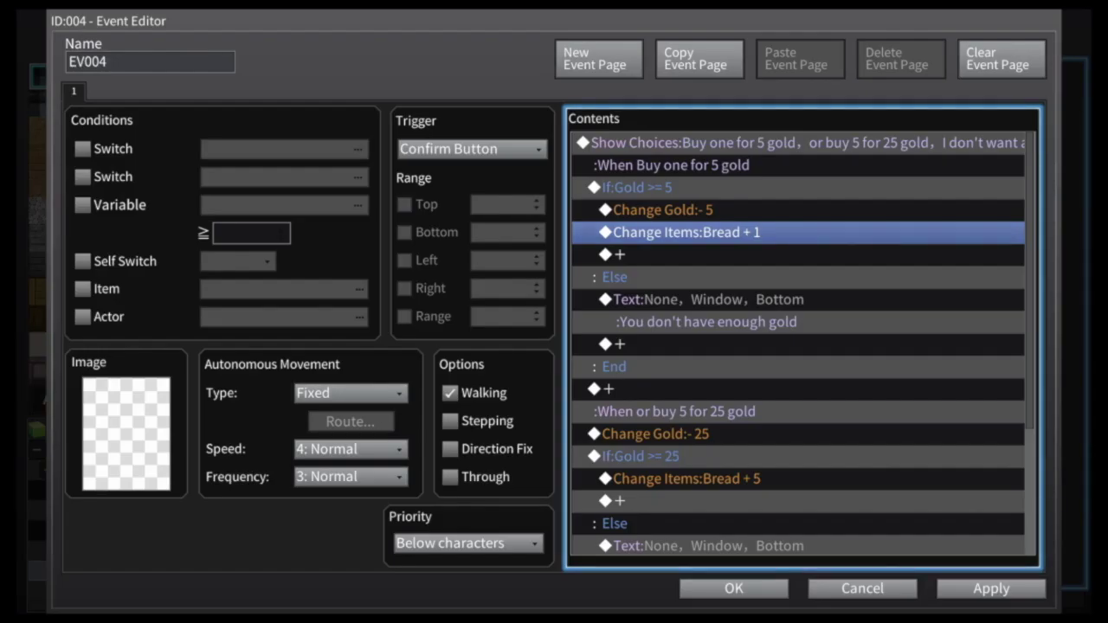
Read through the Else message of the single-bread branch and the commands in the five-bread branch
key("Down")
key("Down")
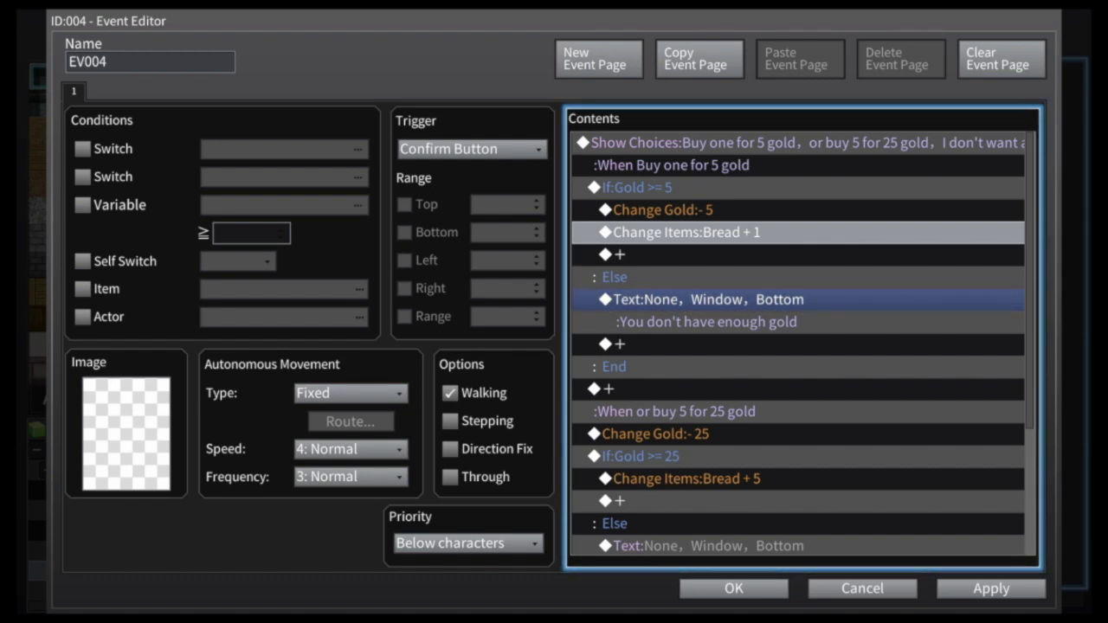
key("Down")
key("Down")
key("Down")
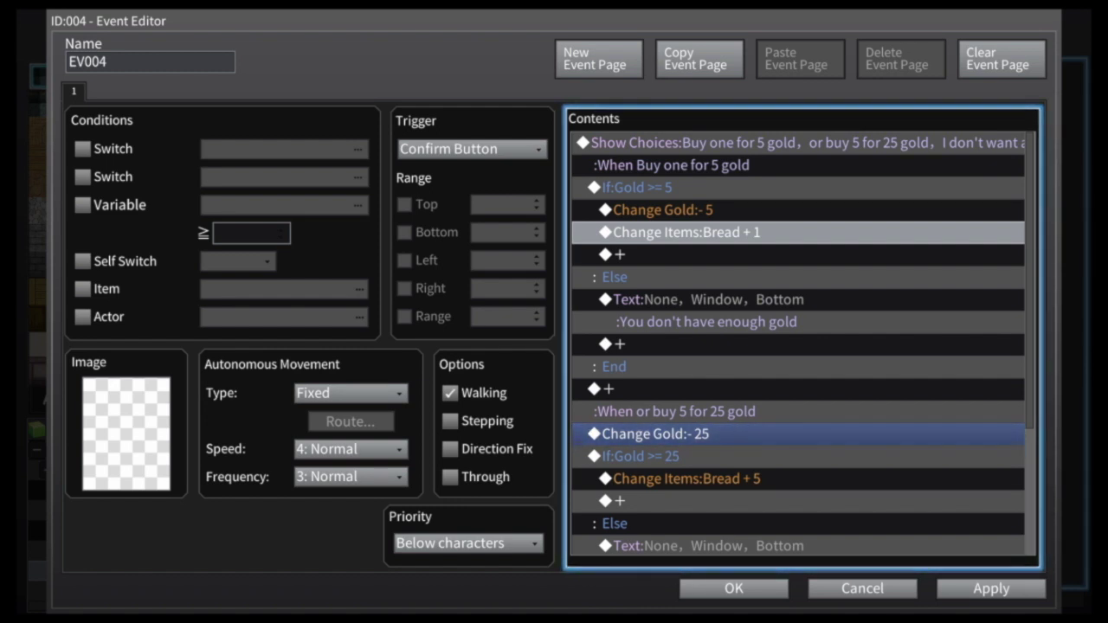
key("Down")
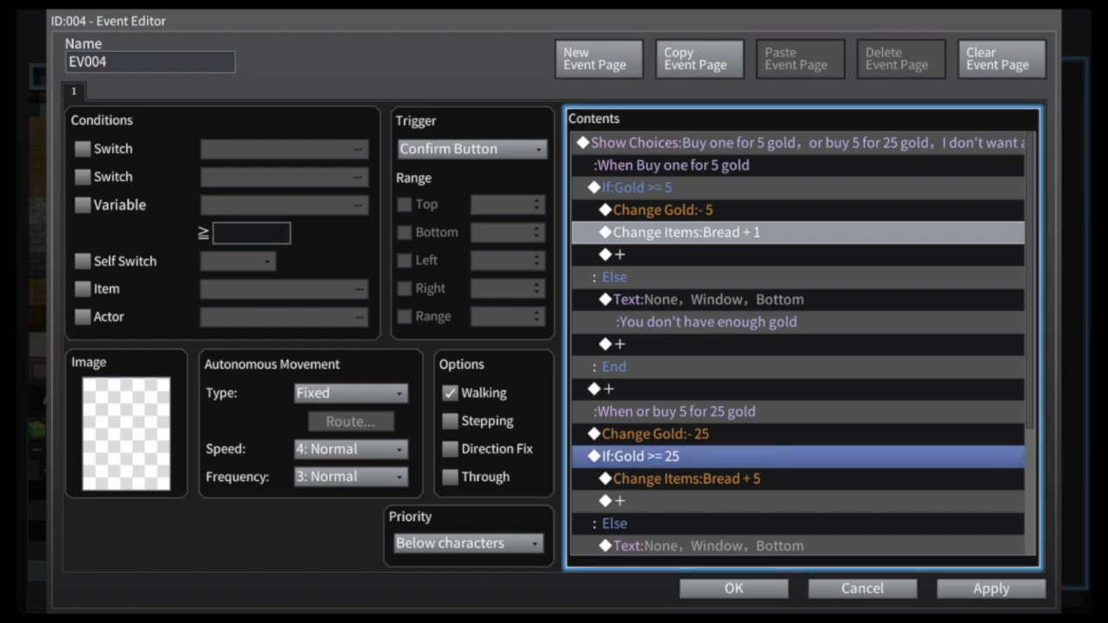
key("Down")
key("Down")
key("Down")
key("Down")
key("Down")
key("Down")
key("Down")
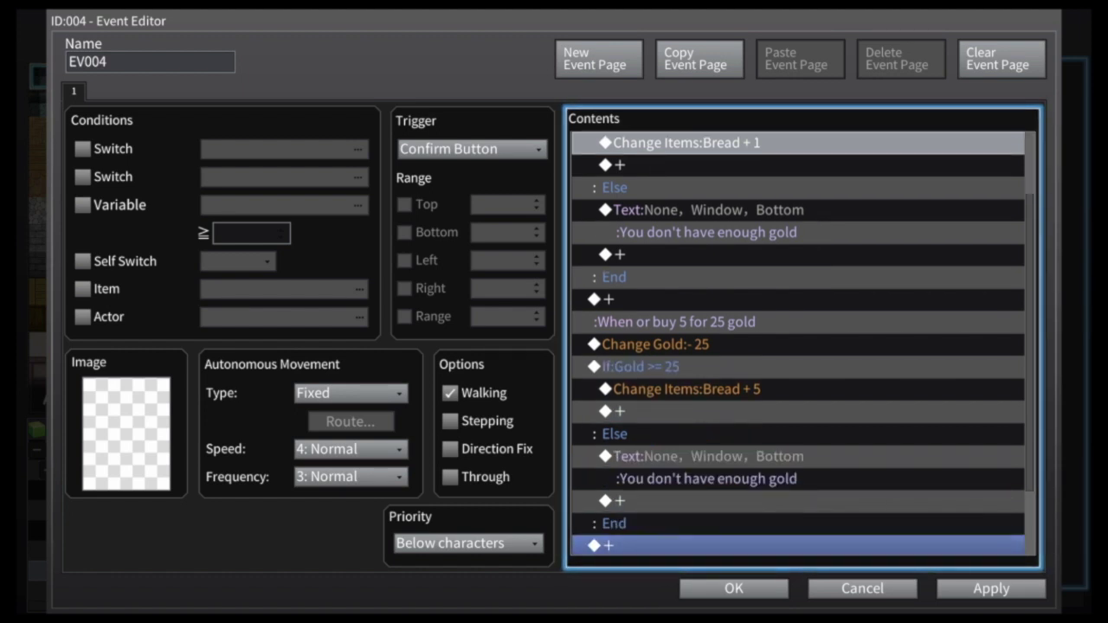
Review the rest of the bread event down to the decline choice and close it, discarding changes
key("Up")
key("Up")
key("Up")
key("Down")
key("Down")
key("Down")
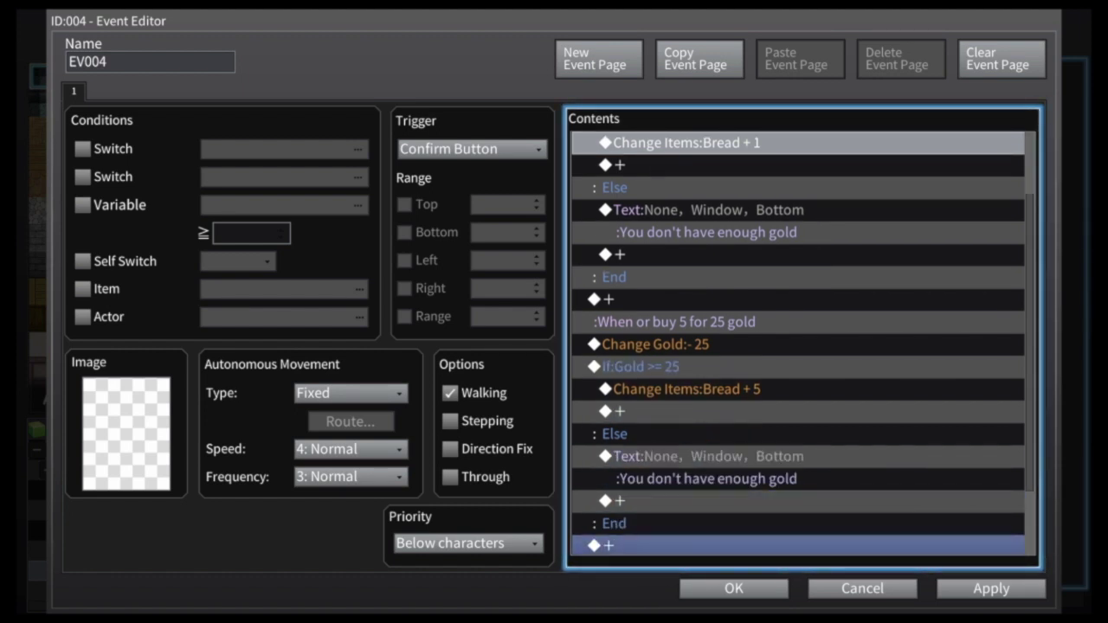
key("Down")
key("Down")
key("Down")
key("Down")
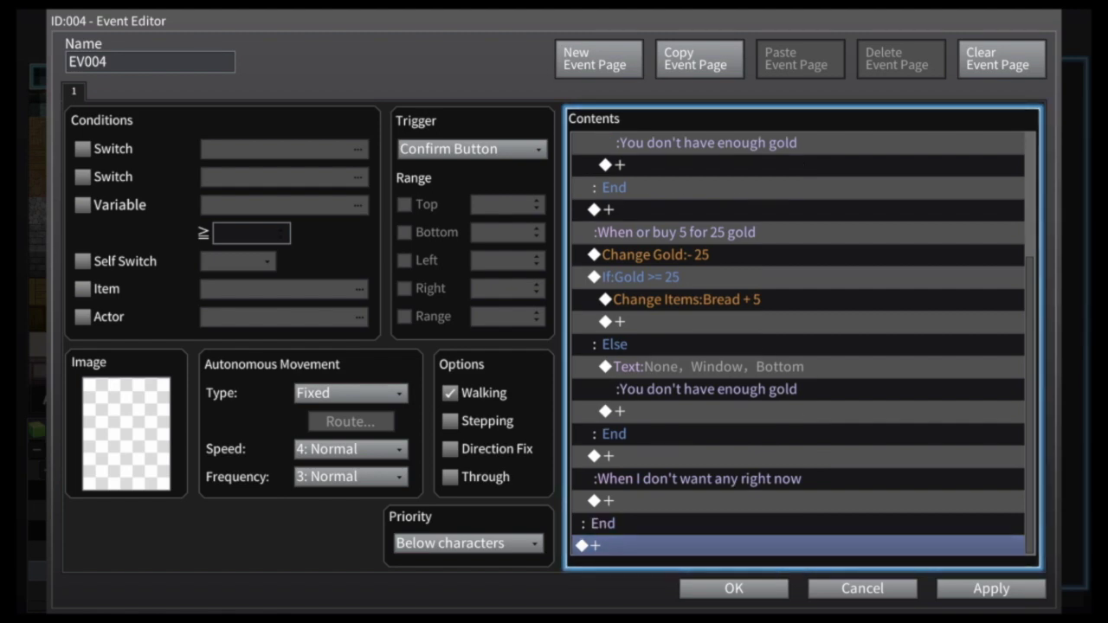
key("Escape")
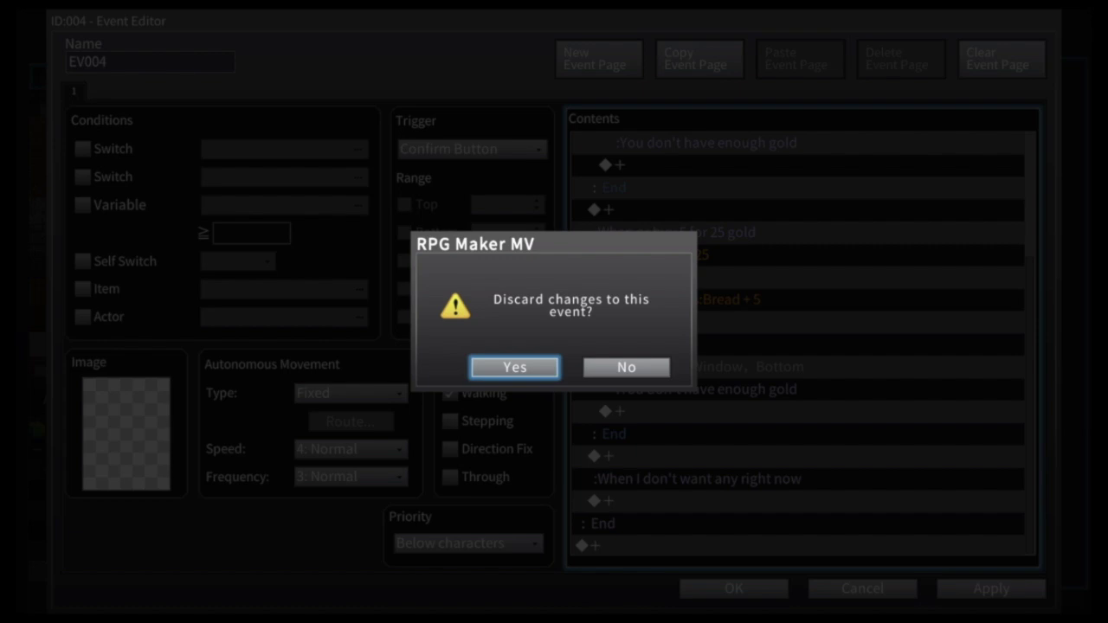
key("Return")
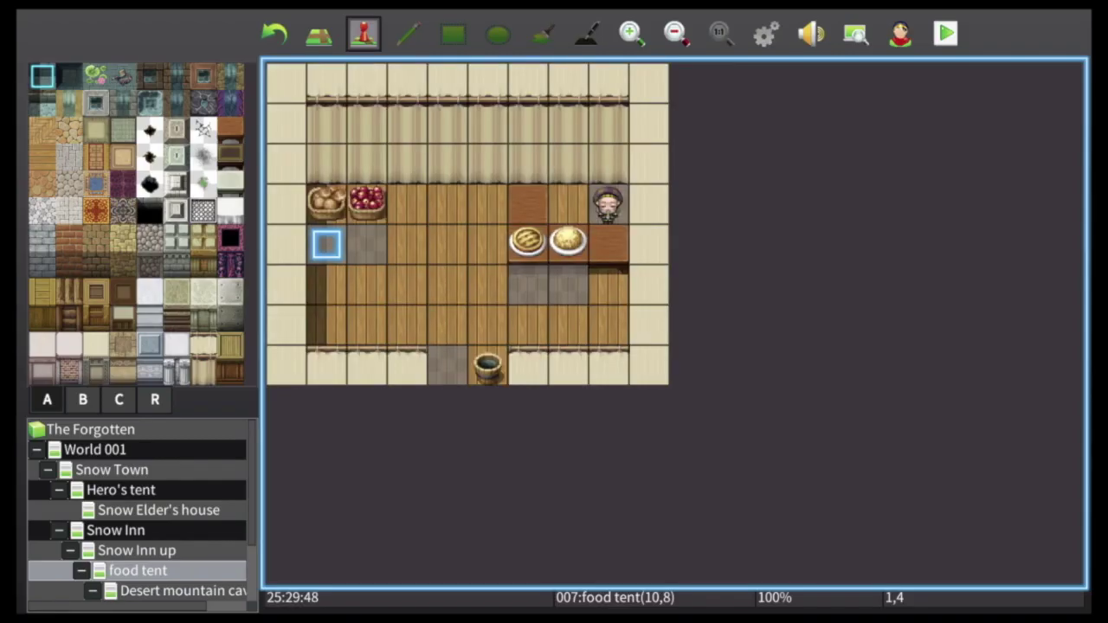
Start a playtest and talk to the food tent's shopkeeper to read his greeting
key("Tab")
key("Tab")
key("Tab")
key("Tab")
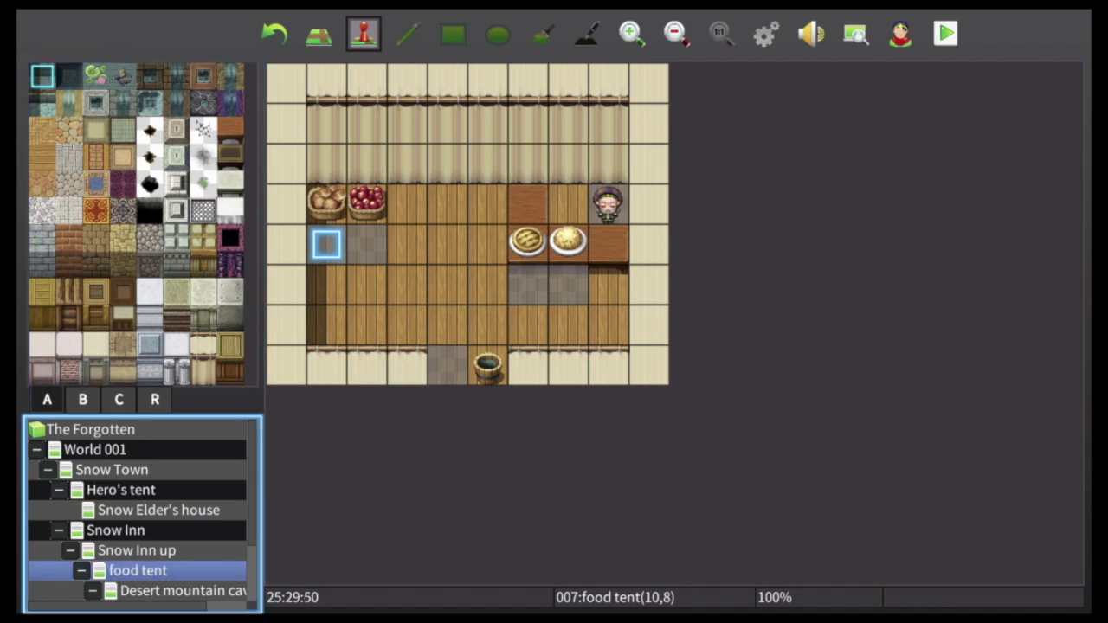
key("Tab")
key("Tab")
key("Tab")
key("Tab")
key("Tab")
key("Tab")
key("Tab")
key("Tab")
key("Tab")
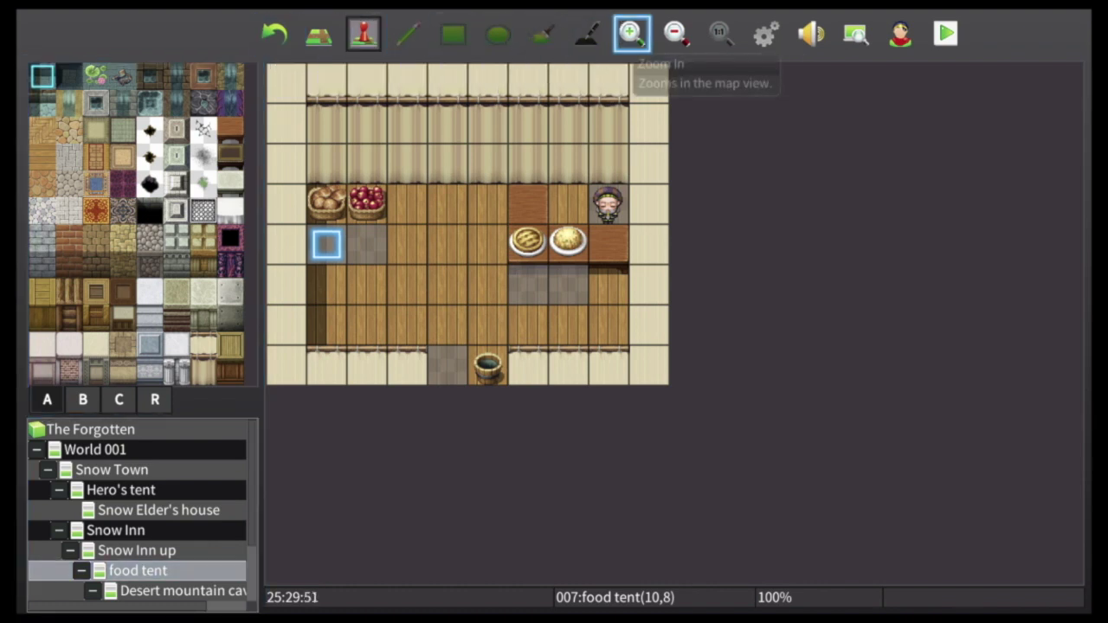
key("Tab")
key("Tab")
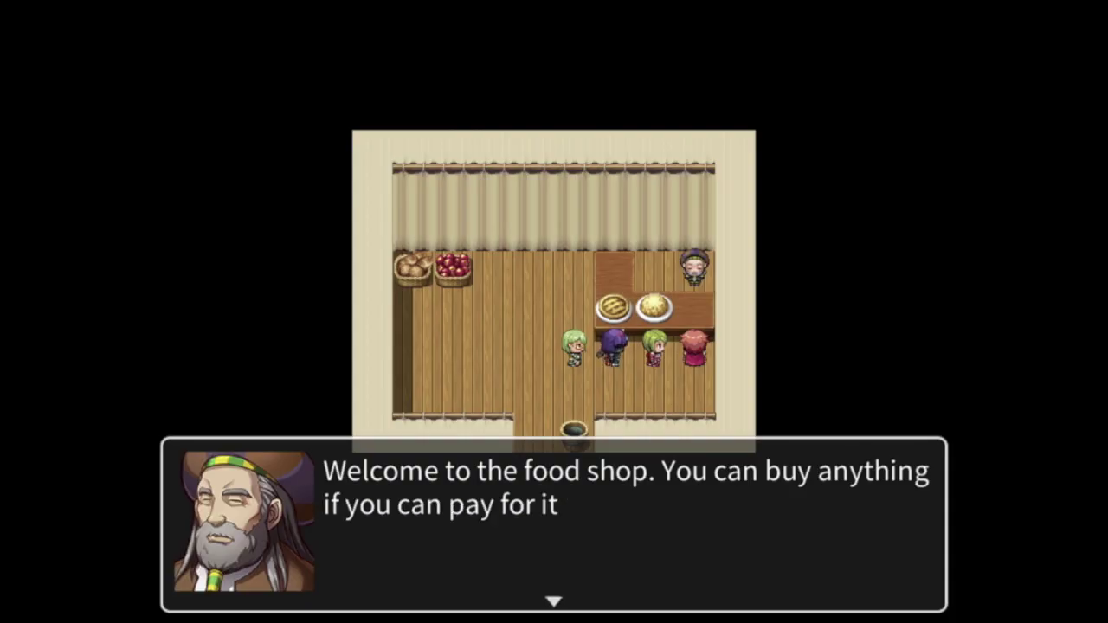
key("Return")
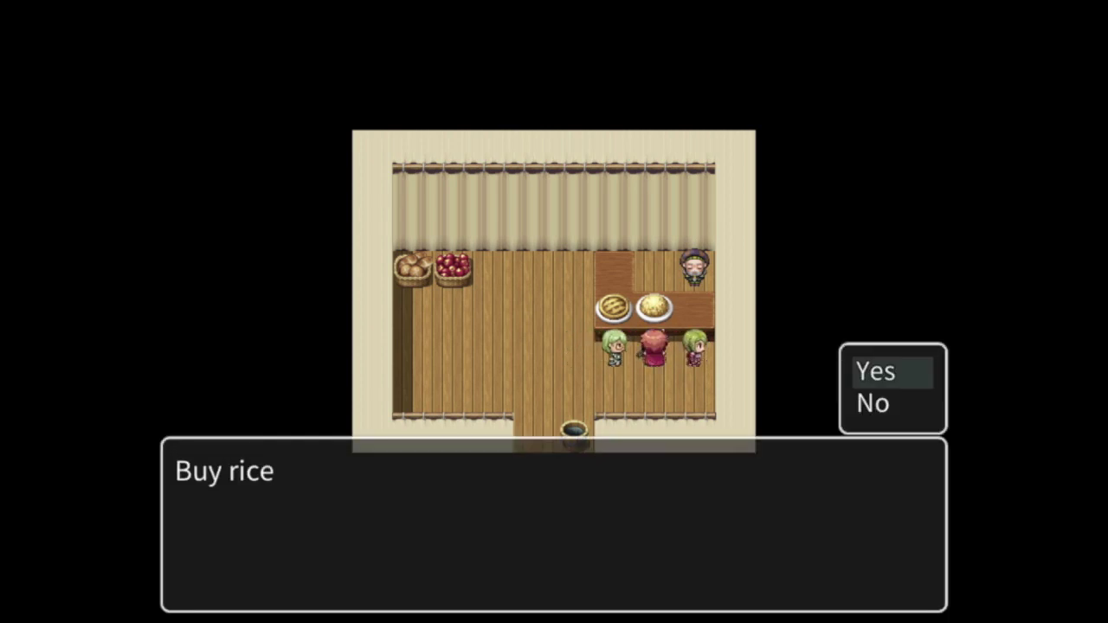
Answer Yes to buying rice at the counter and check the party's gold in the game menu
key("Return")
key("Return")
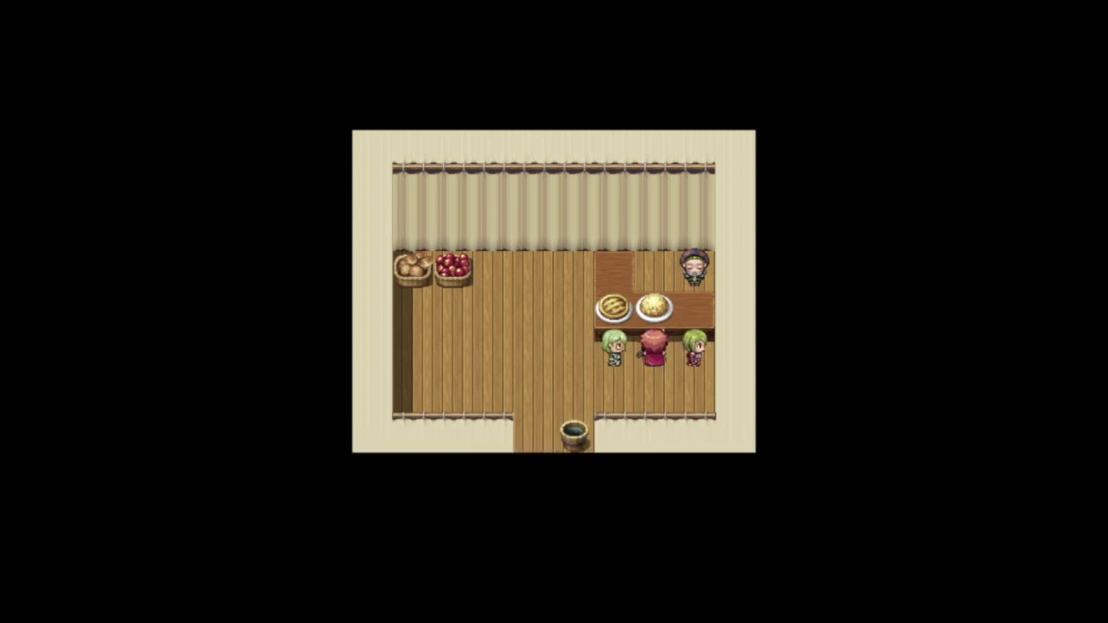
key("Left")
key("Escape")
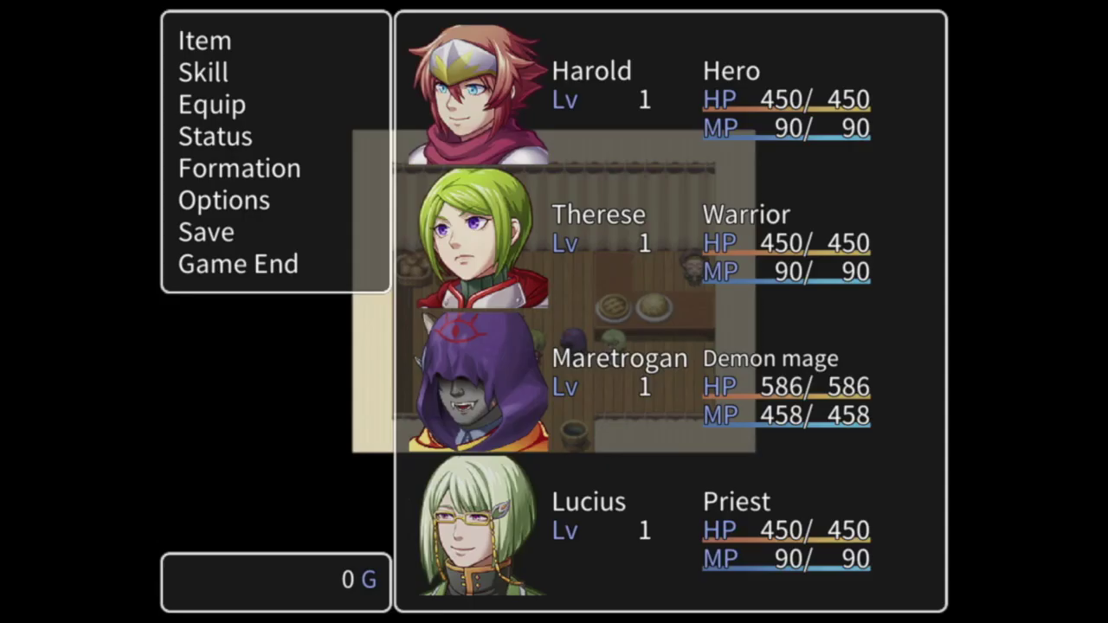
key("Down")
key("Down")
key("Up")
key("Up")
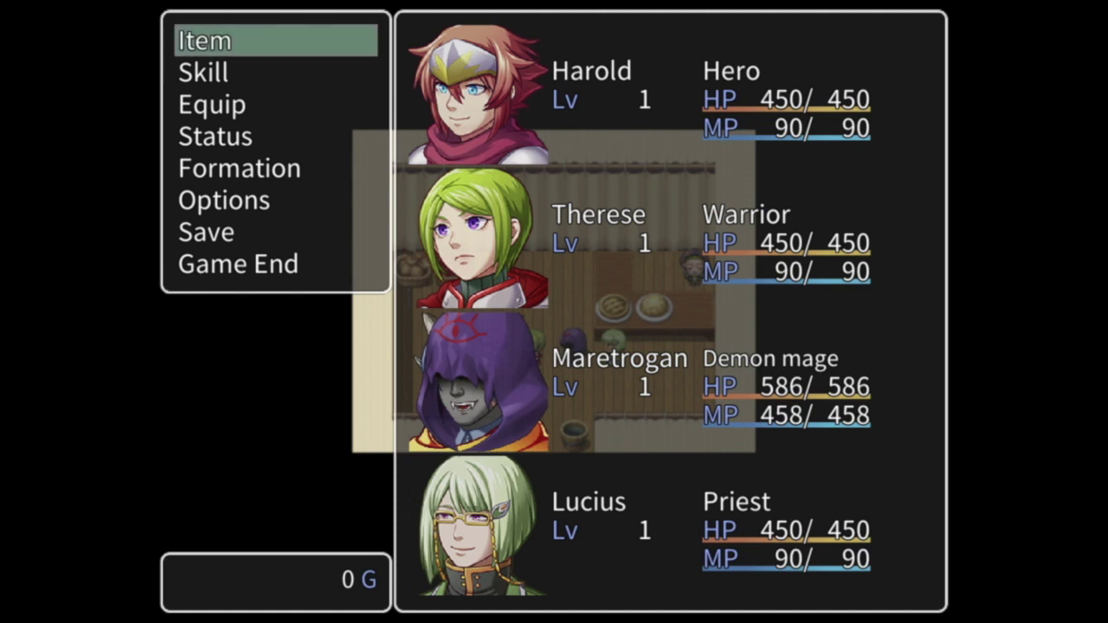
key("Escape")
Walk the party to the bread basket and try to buy one bread for 5 gold
key("Left")
key("Left")
key("Up")
key("Return")
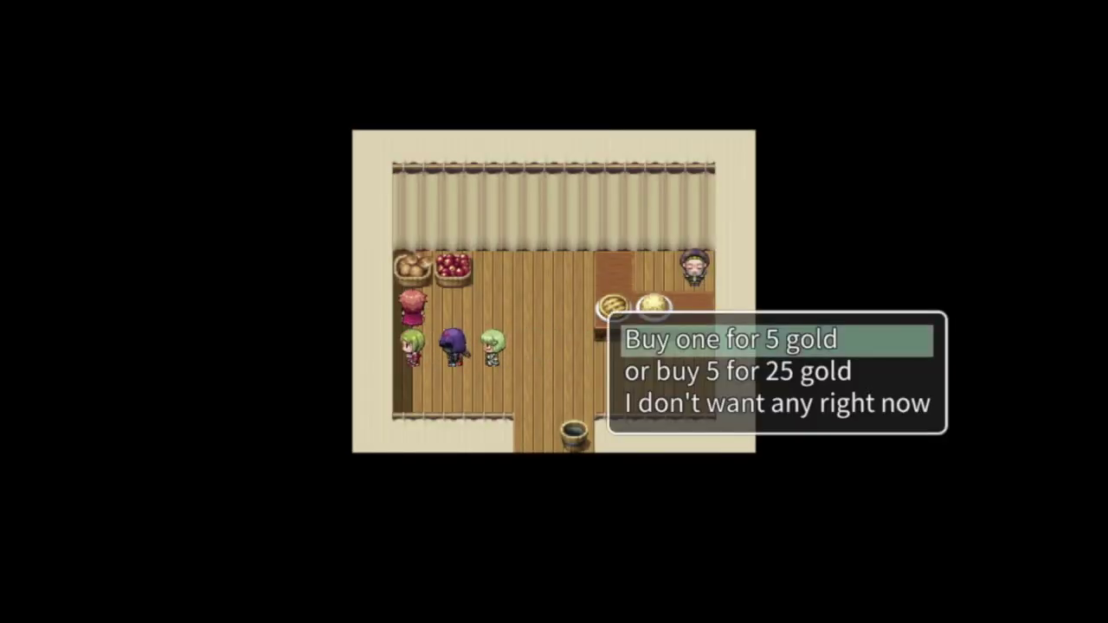
key("Return")
key("Return")
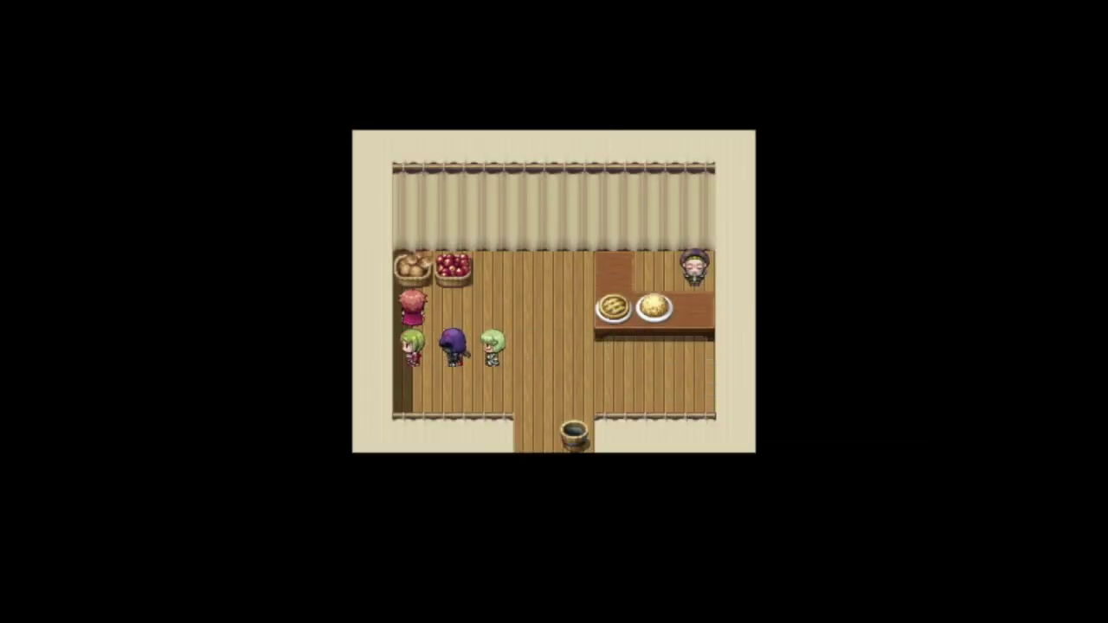
Try the bread basket's option to buy 5 for 25 gold and dismiss the message
key("Return")
key("Down")
key("Return")
key("Return")
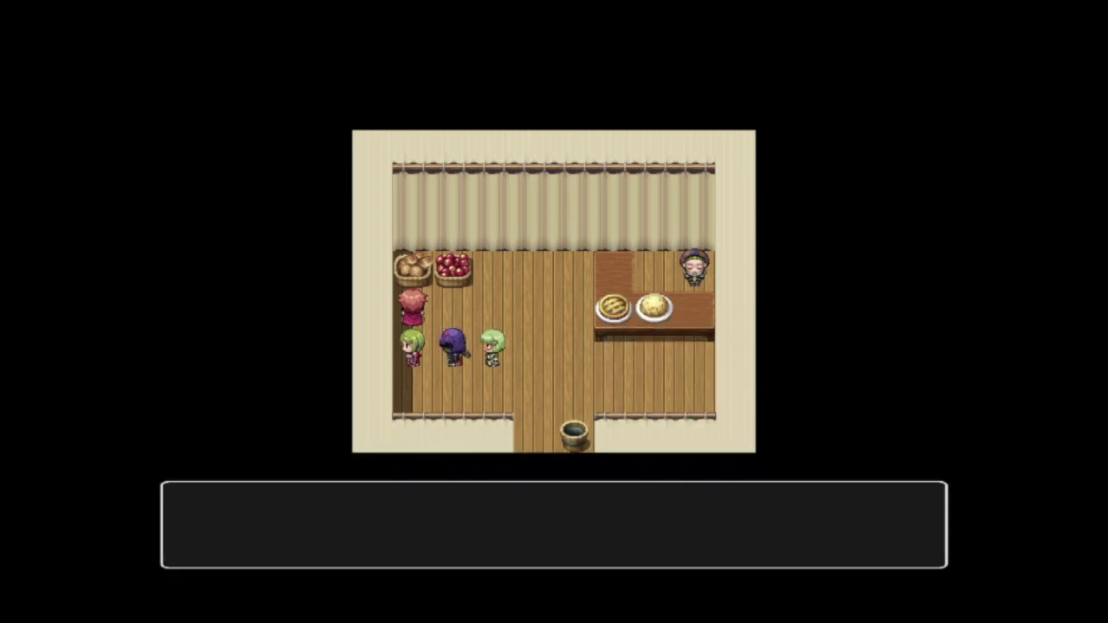
key("Return")
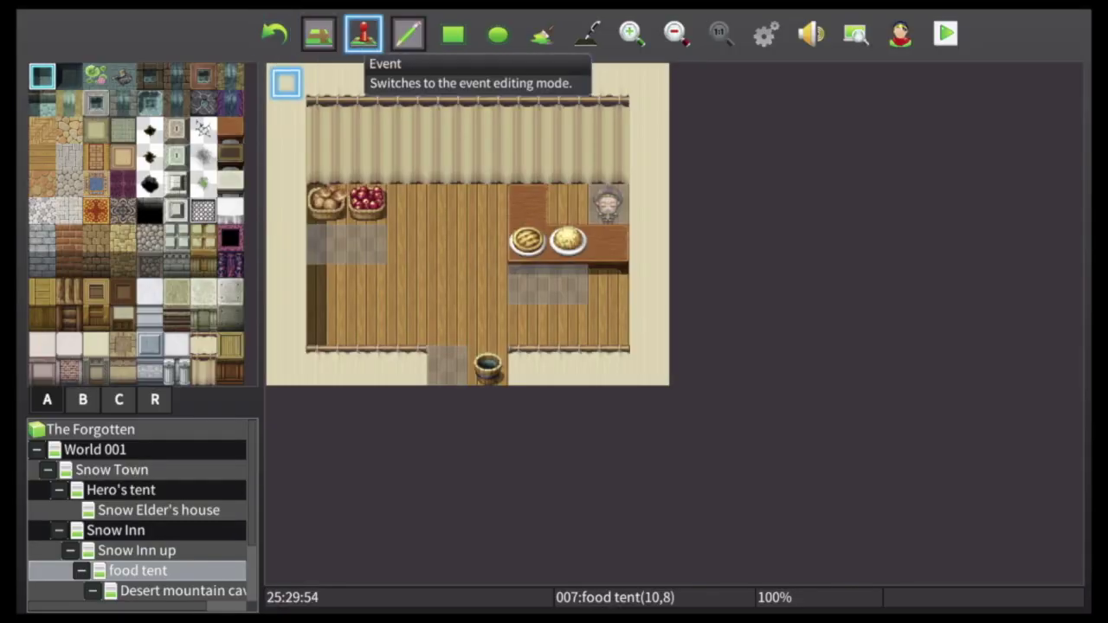
Switch the food tent map to event mode and open the shopkeeper's event behind the counter for editing
key("F6")
key("Down")
key("Right")
key("Right")
key("Right")
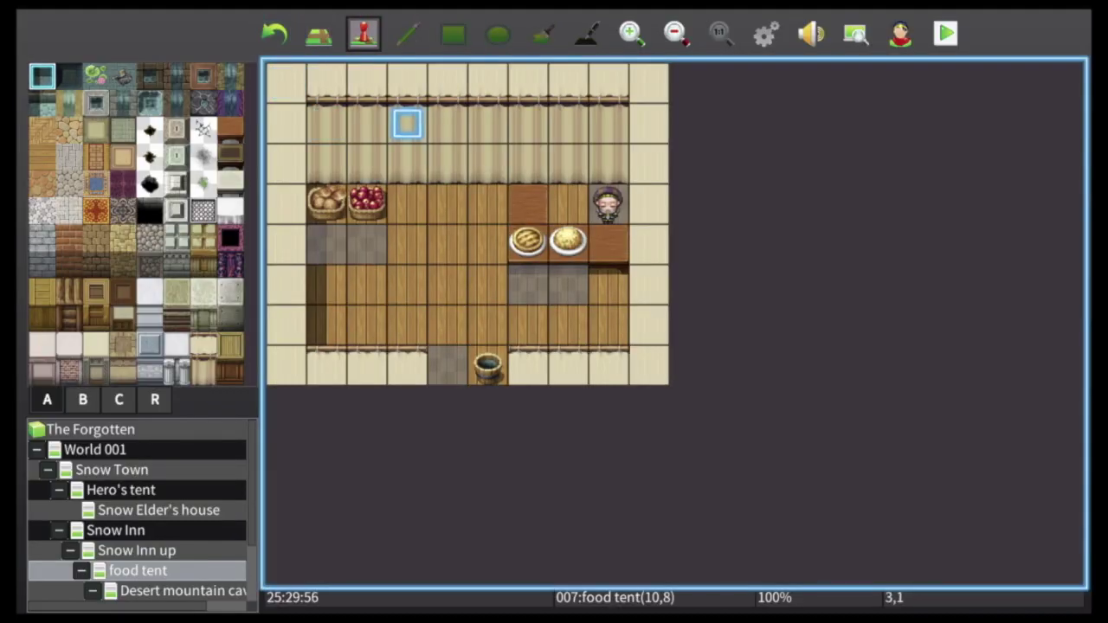
key("Right")
key("Right")
key("Down")
key("Right")
key("Right")
key("Down")
key("Right")
key("shift+F10")
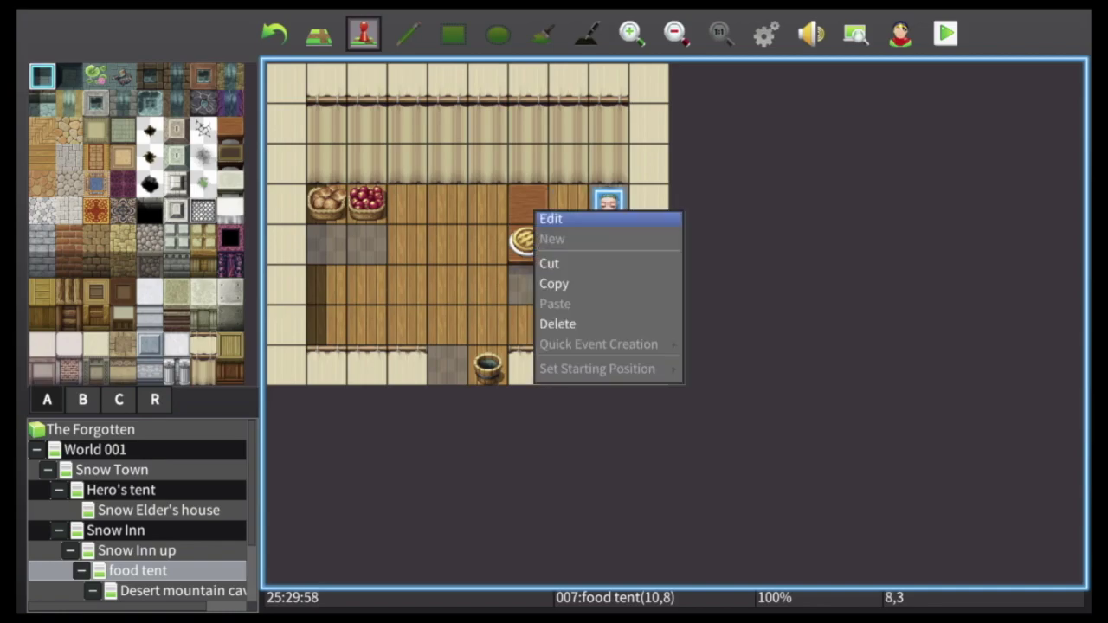
key("Return")
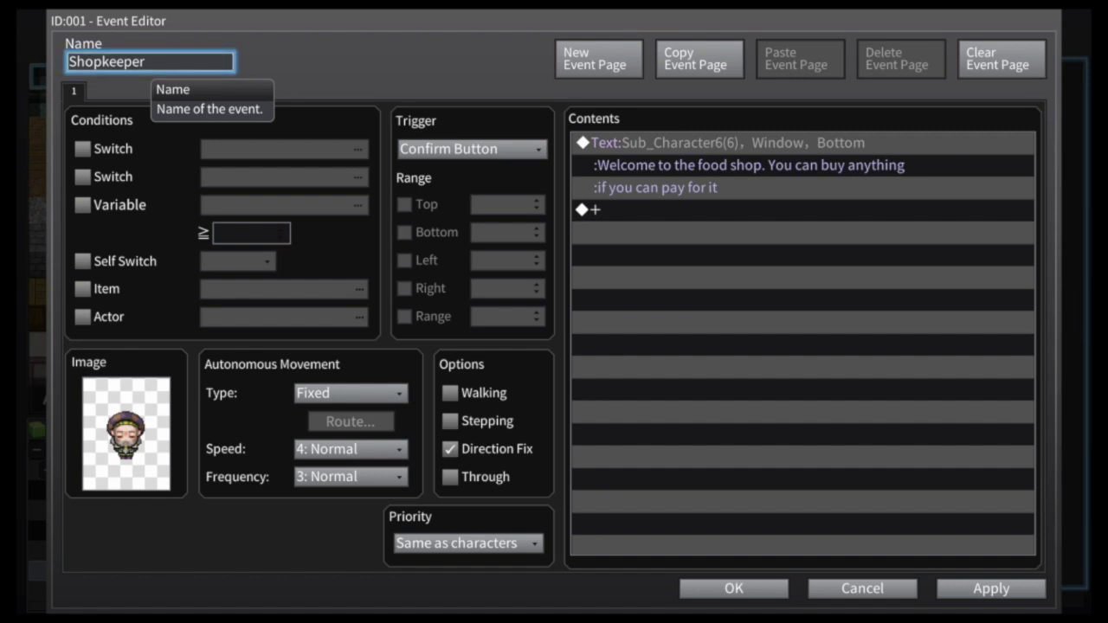
Review the Shopkeeper event's movement options and image, and close it, discarding changes
key("Down")
key("Down")
key("Right")
key("Right")
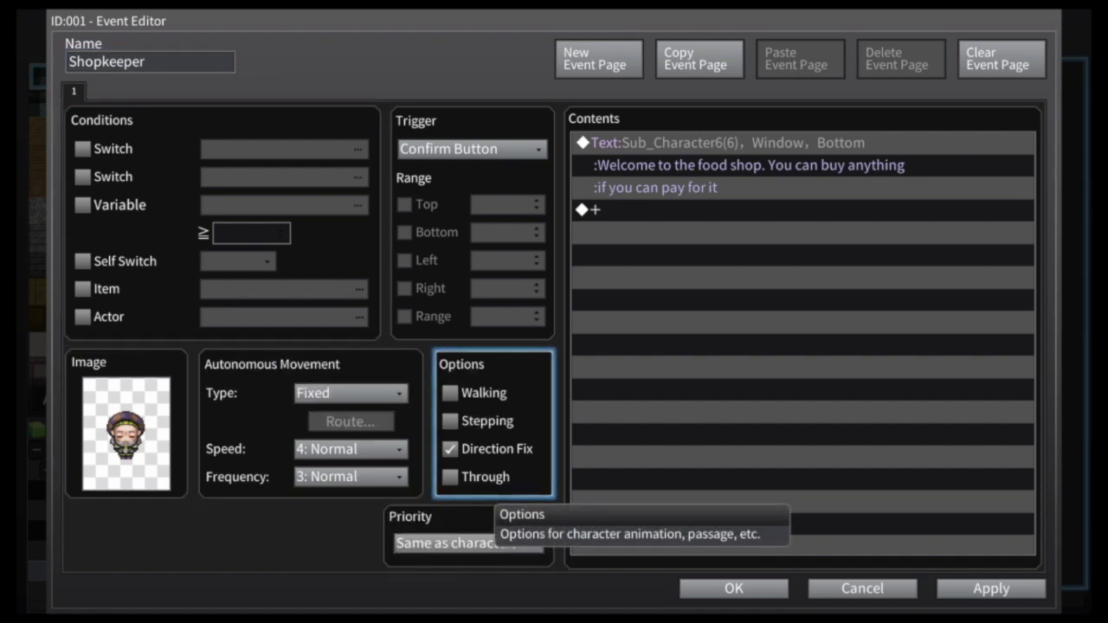
key("Left")
key("Left")
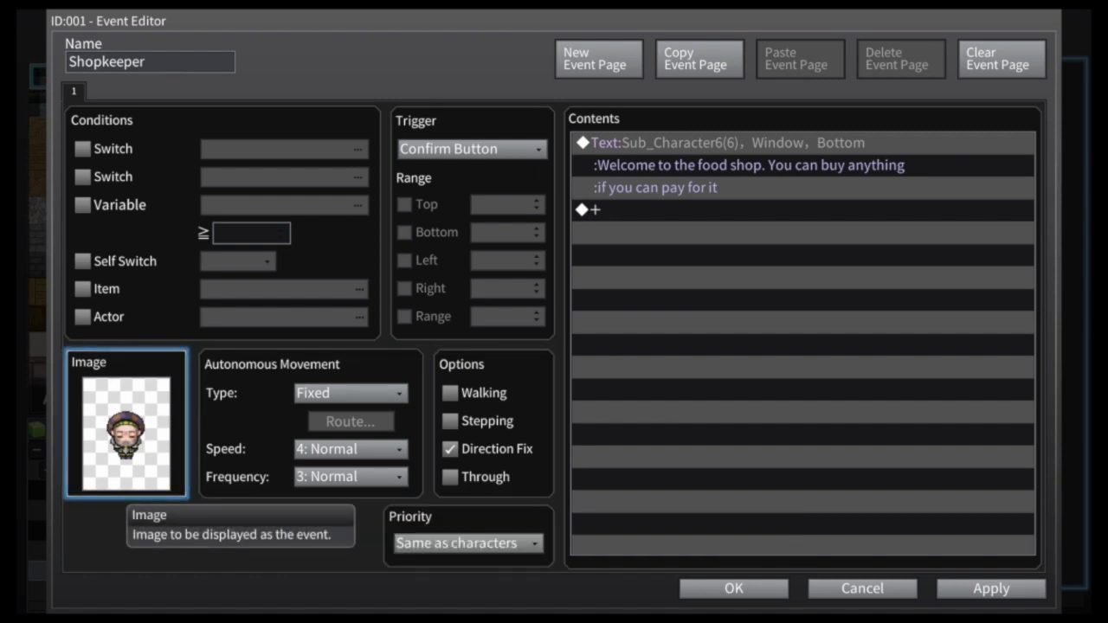
key("Escape")
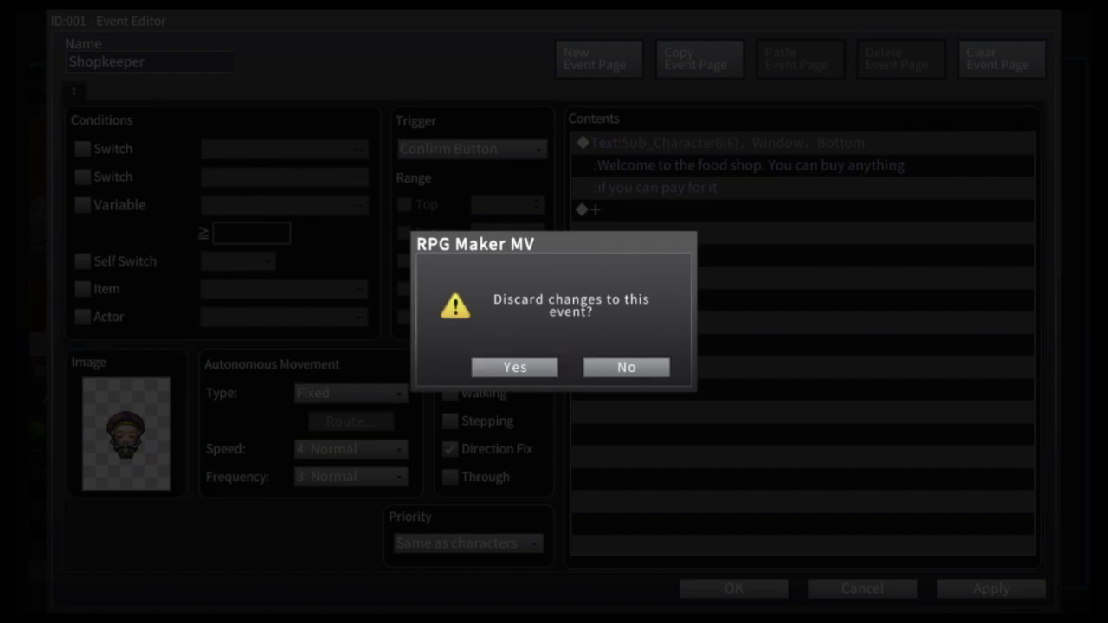
key("Return")
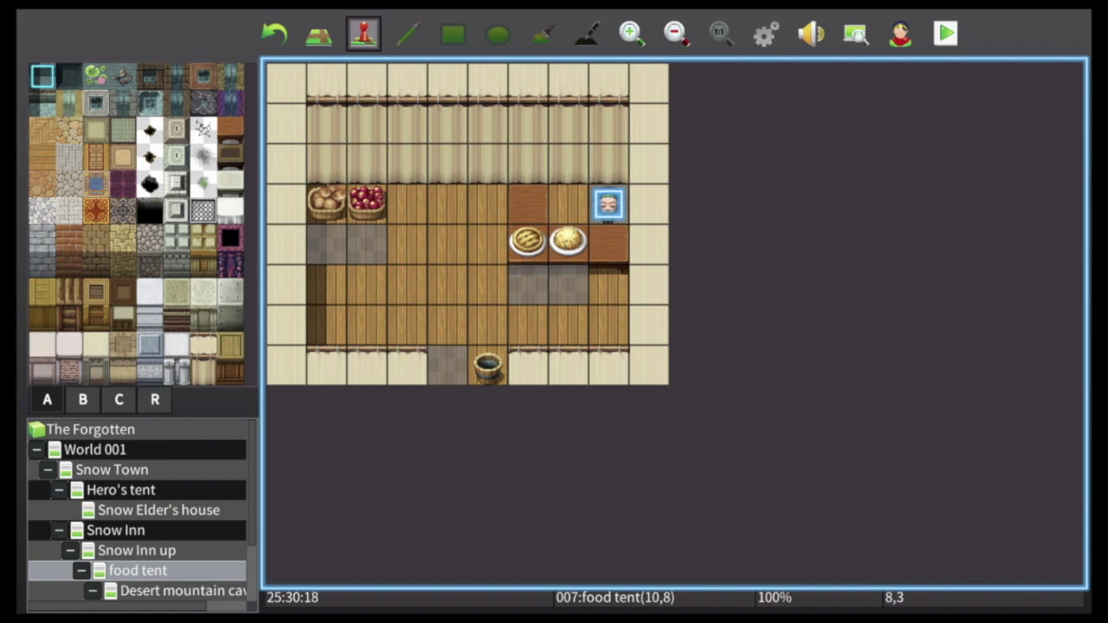